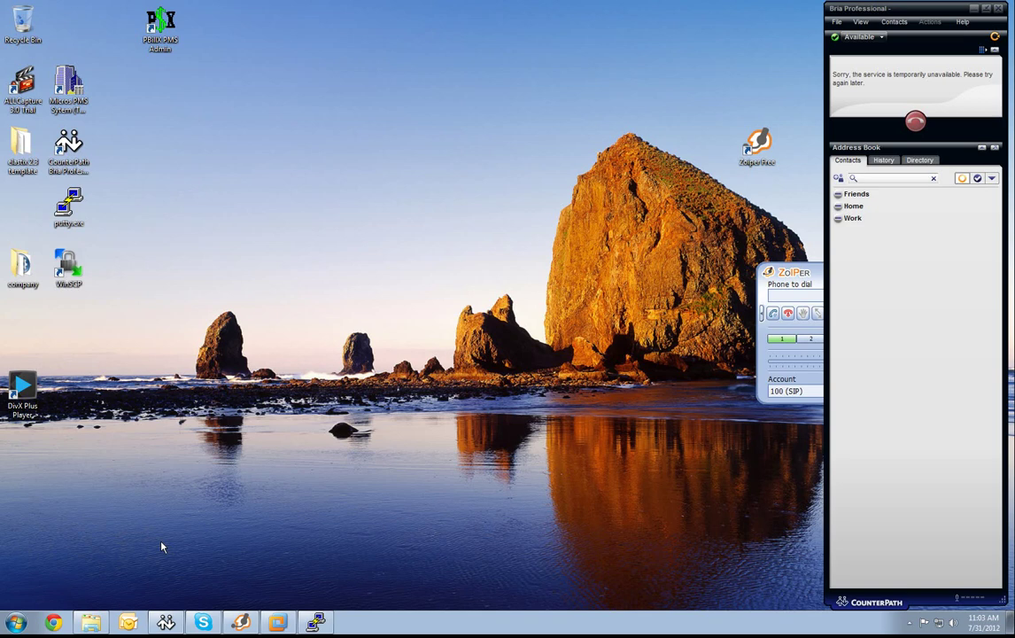
Open Chrome, browse to 10.0.0.51, accept the certificate warning and log in as admin.
{"action": "left_click", "coordinate": [54, 622]}
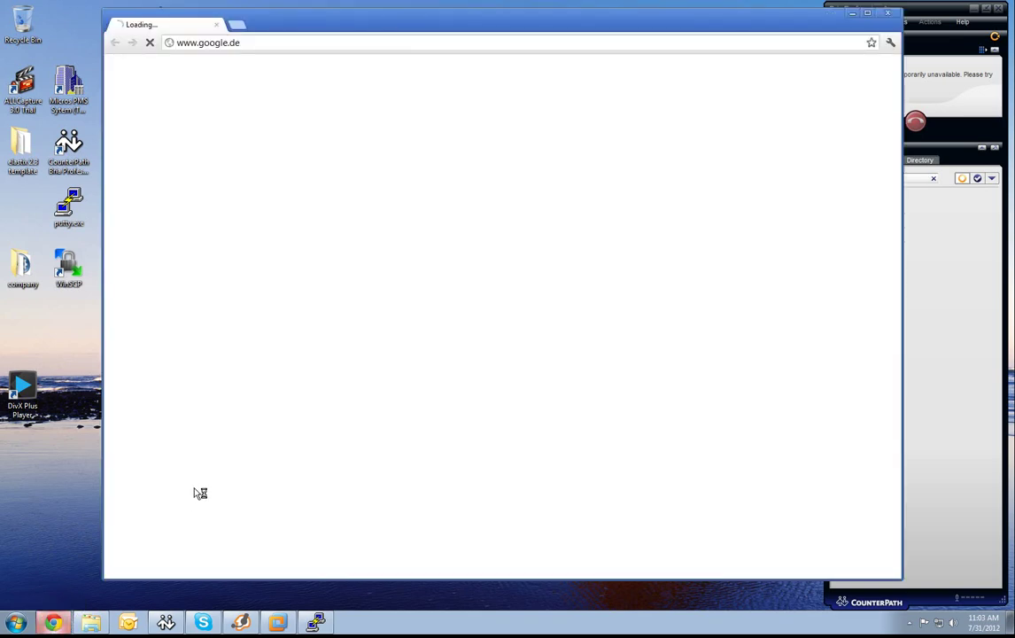
{"action": "left_click_drag", "start_coordinate": [318, 22], "coordinate": [243, 19]}
{"action": "left_click", "coordinate": [195, 39]}
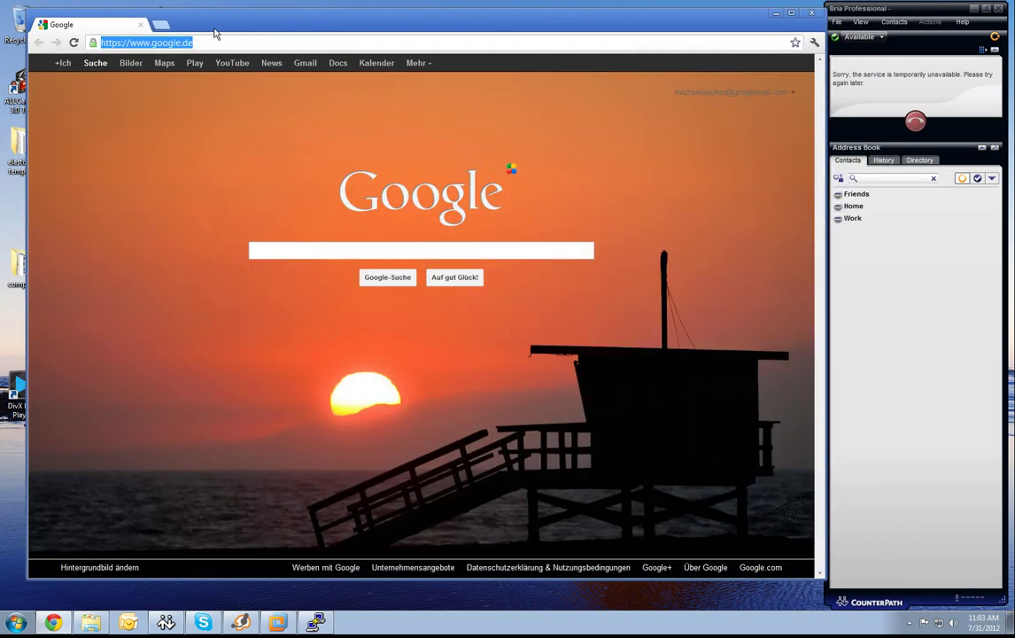
{"action": "type", "text": "10.0.0"}
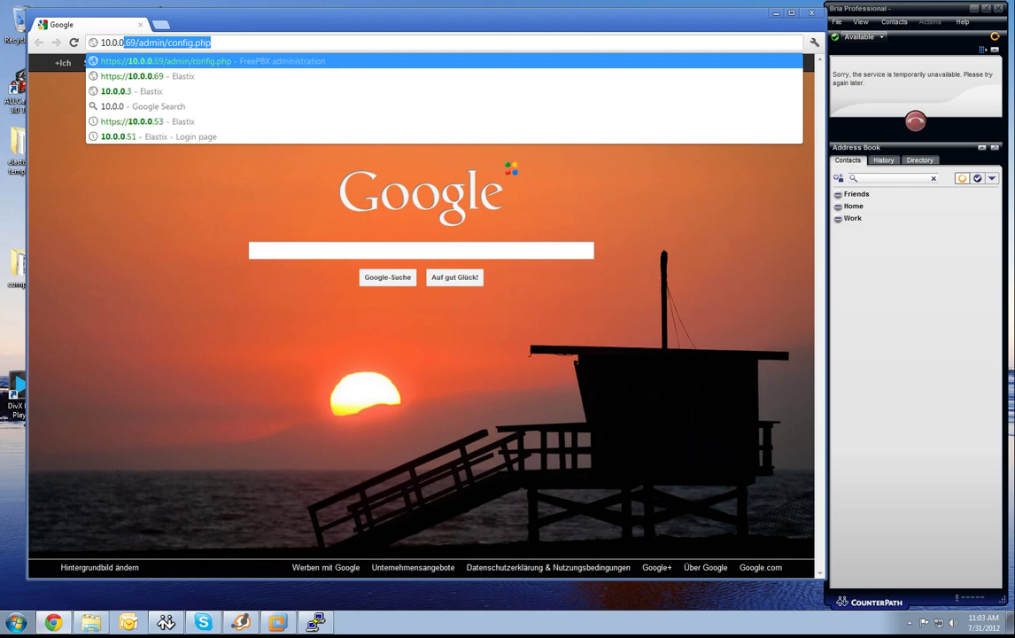
{"action": "type", "text": ".51"}
{"action": "key", "text": "Return"}
{"action": "left_click", "coordinate": [291, 204]}
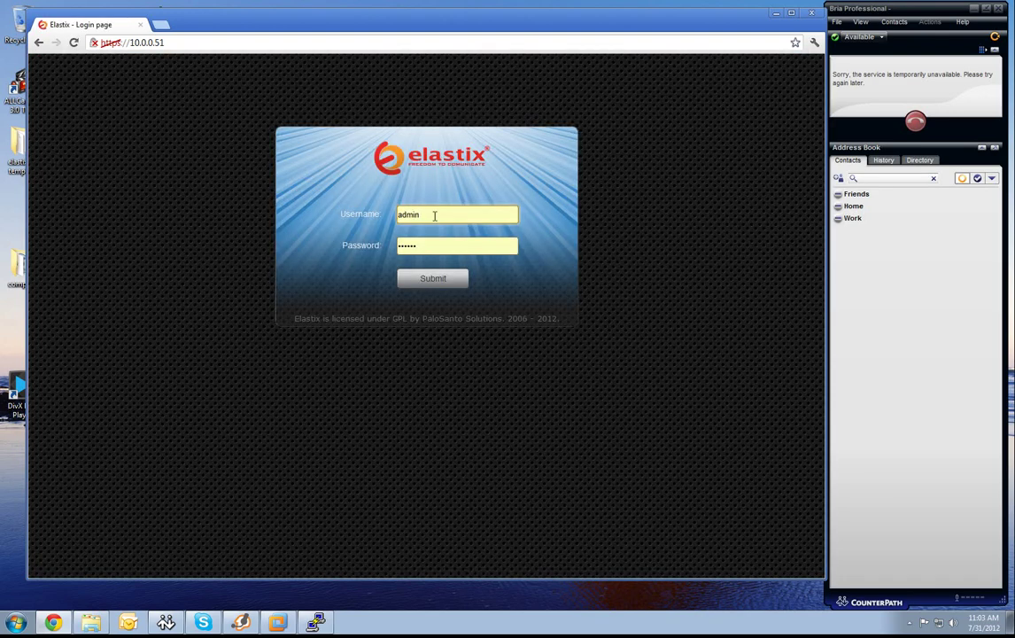
{"action": "left_click", "coordinate": [433, 279]}
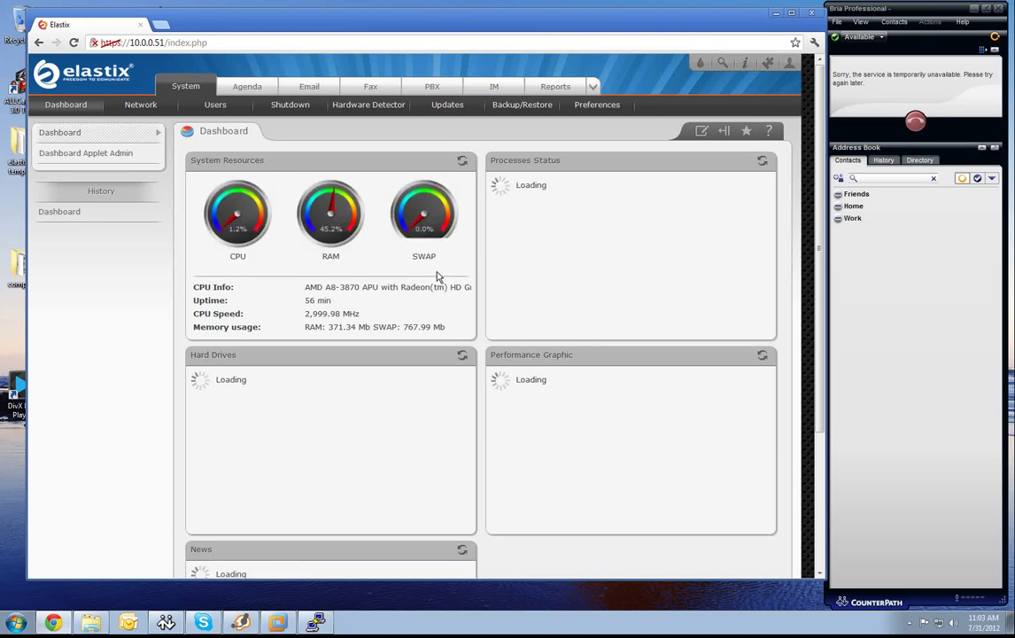
In Security > Advanced Settings, enable direct FreePBX access and save a new FreePBX admin password.
{"action": "left_click", "coordinate": [595, 88]}
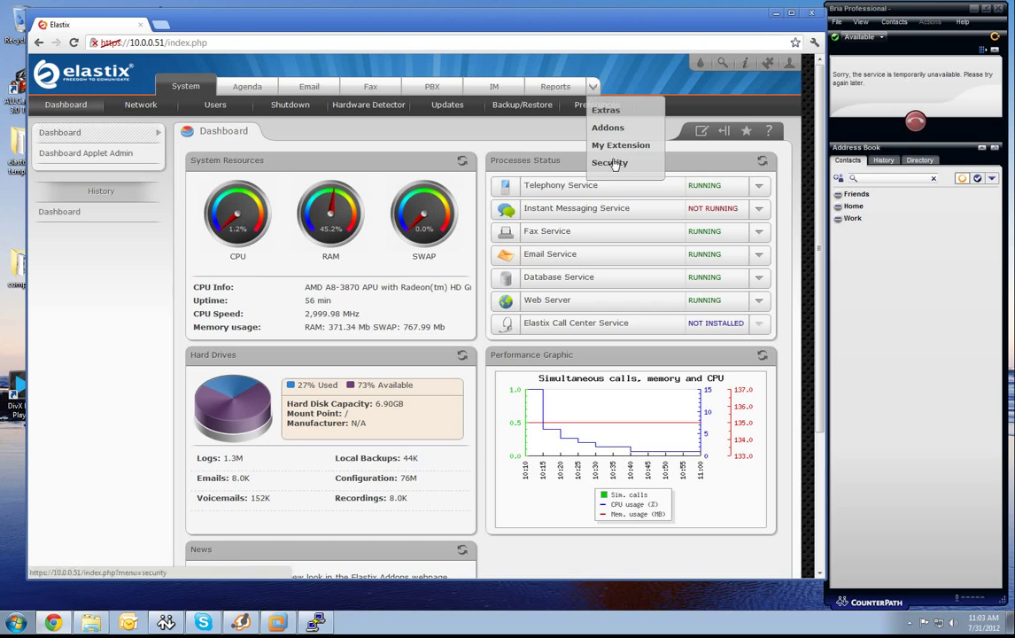
{"action": "left_click", "coordinate": [610, 163]}
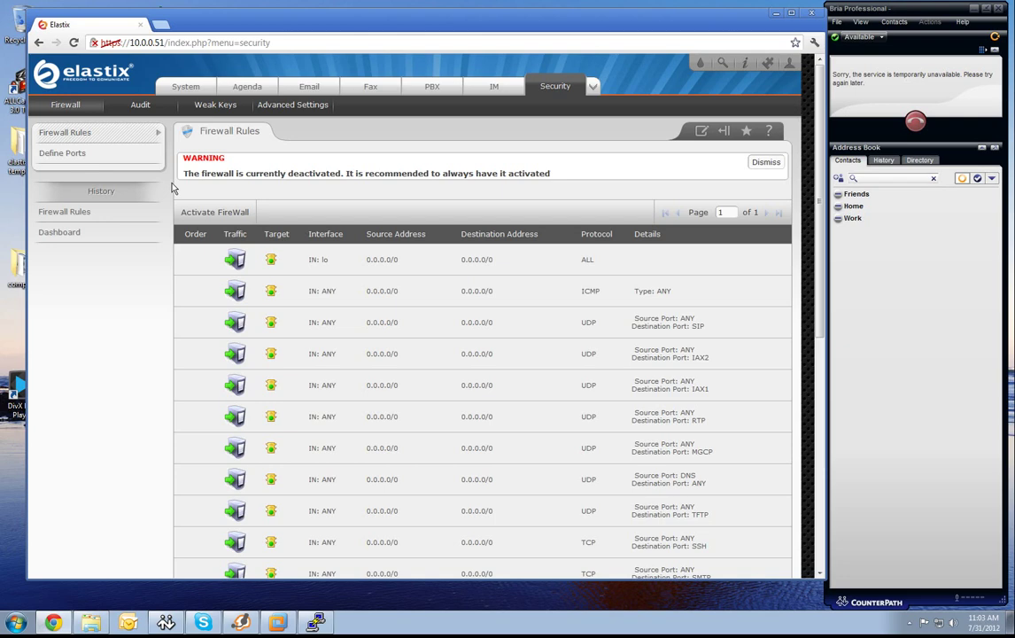
{"action": "left_click", "coordinate": [303, 108]}
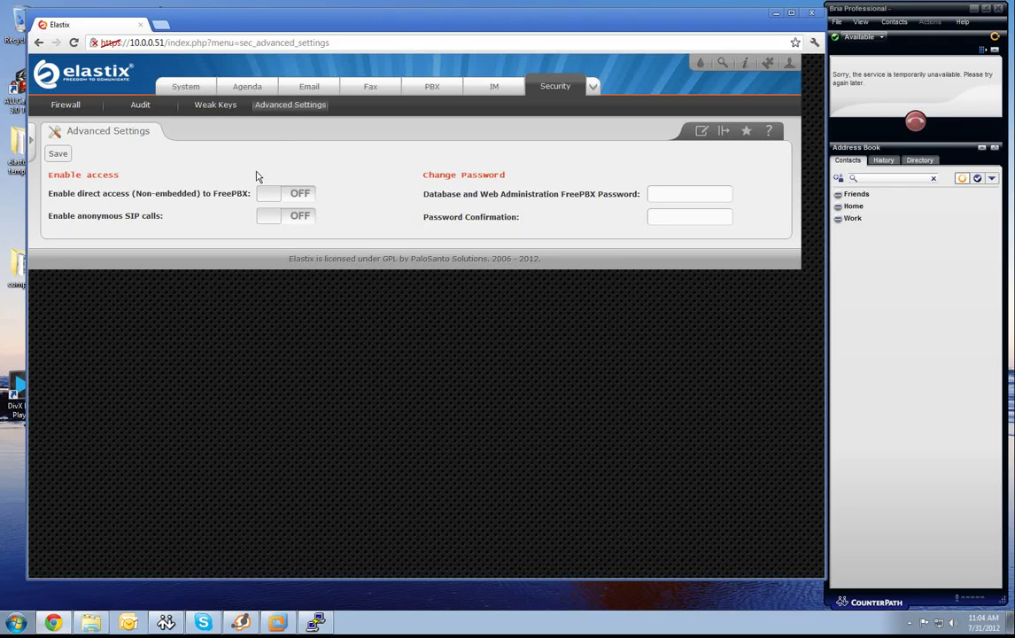
{"action": "left_click", "coordinate": [266, 197]}
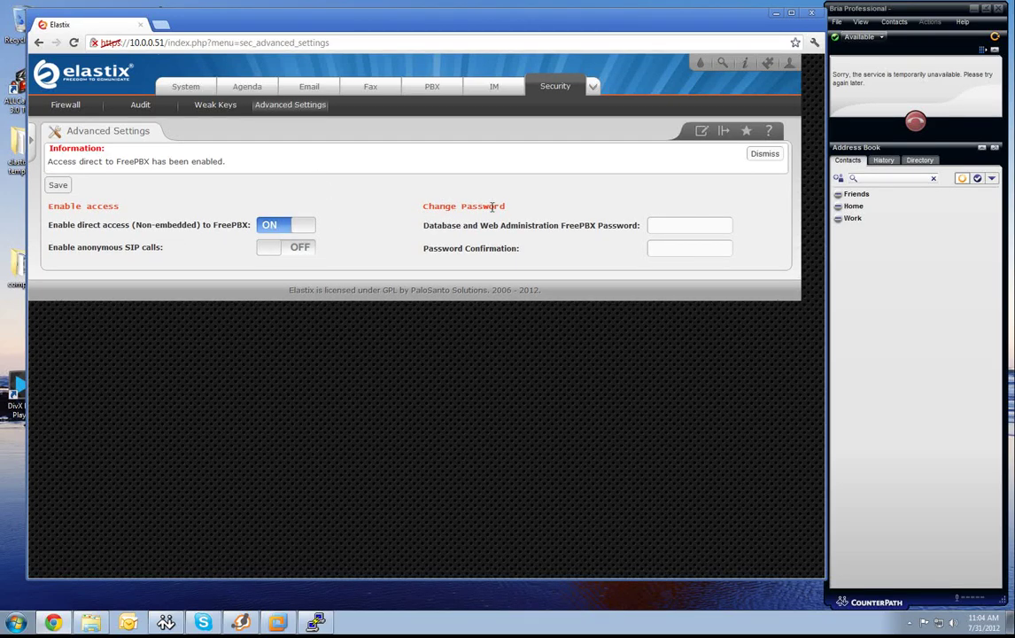
{"action": "left_click", "coordinate": [662, 227]}
{"action": "key", "text": "Tab"}
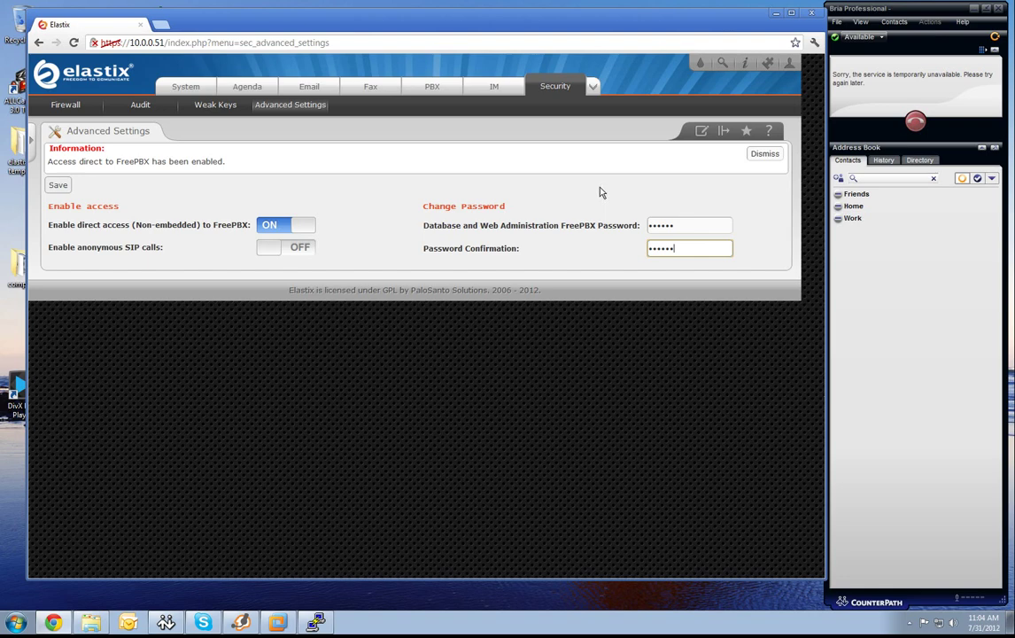
{"action": "left_click", "coordinate": [58, 185]}
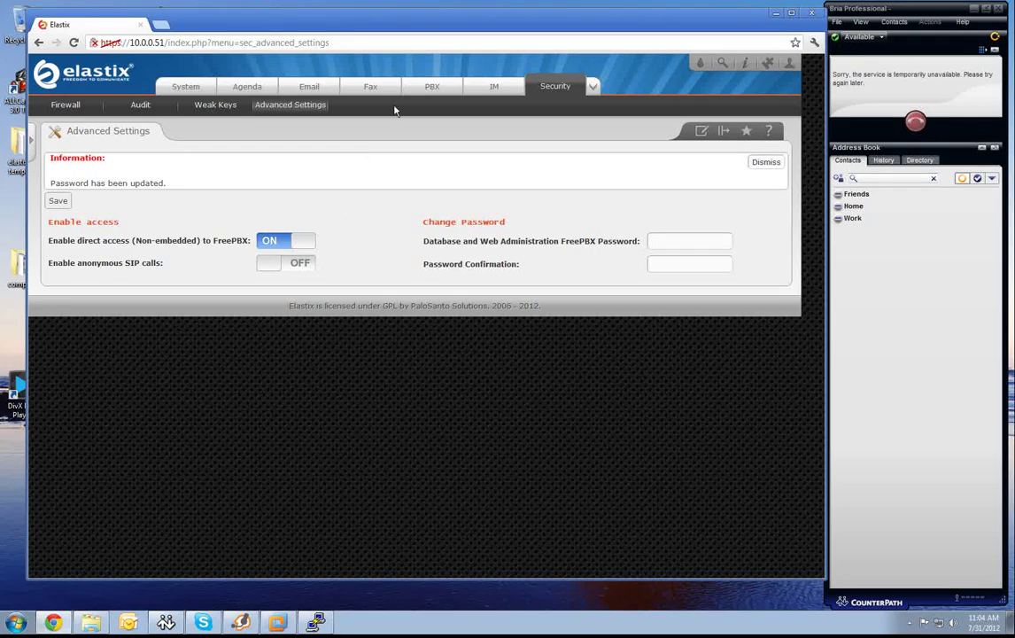
{"action": "left_click", "coordinate": [428, 87]}
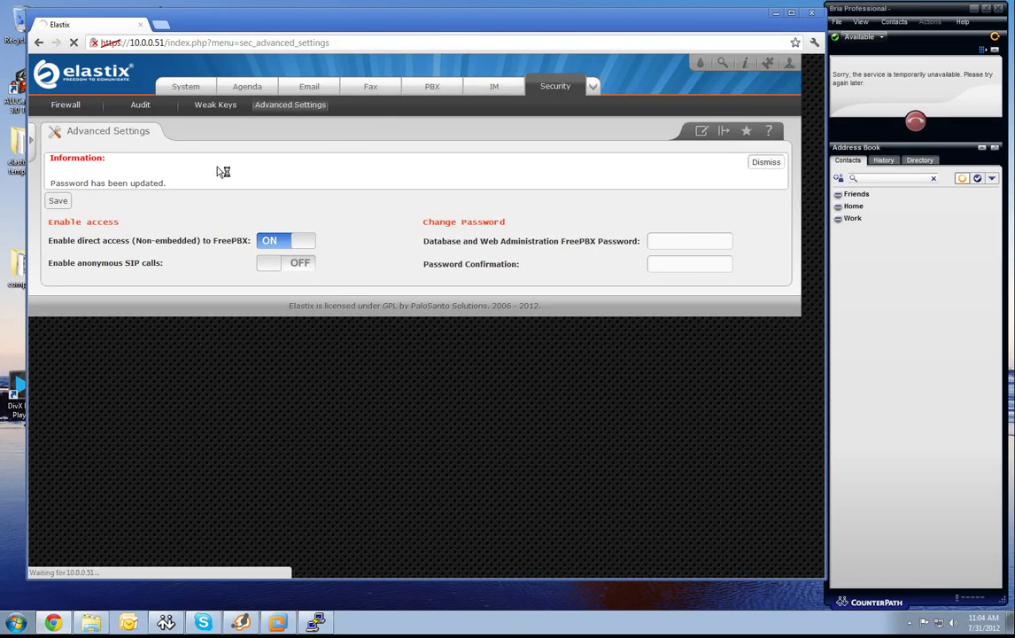
Open Unembedded freePBX in a new tab, log in, and review the System Status page.
{"action": "scroll", "coordinate": [215, 164], "scroll_direction": "down", "scroll_amount": 3}
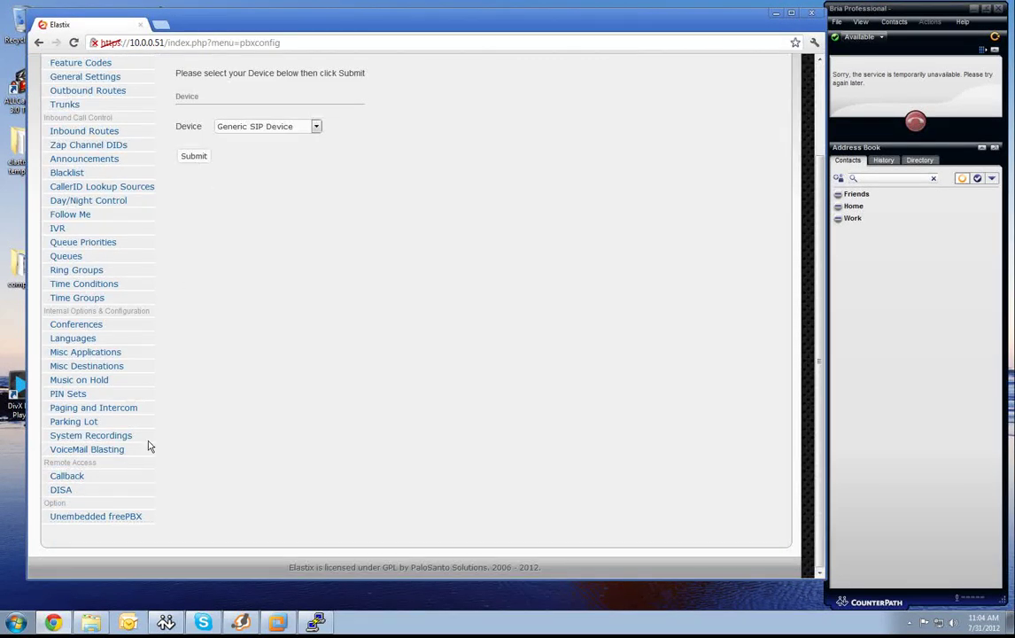
{"action": "left_click", "coordinate": [120, 516]}
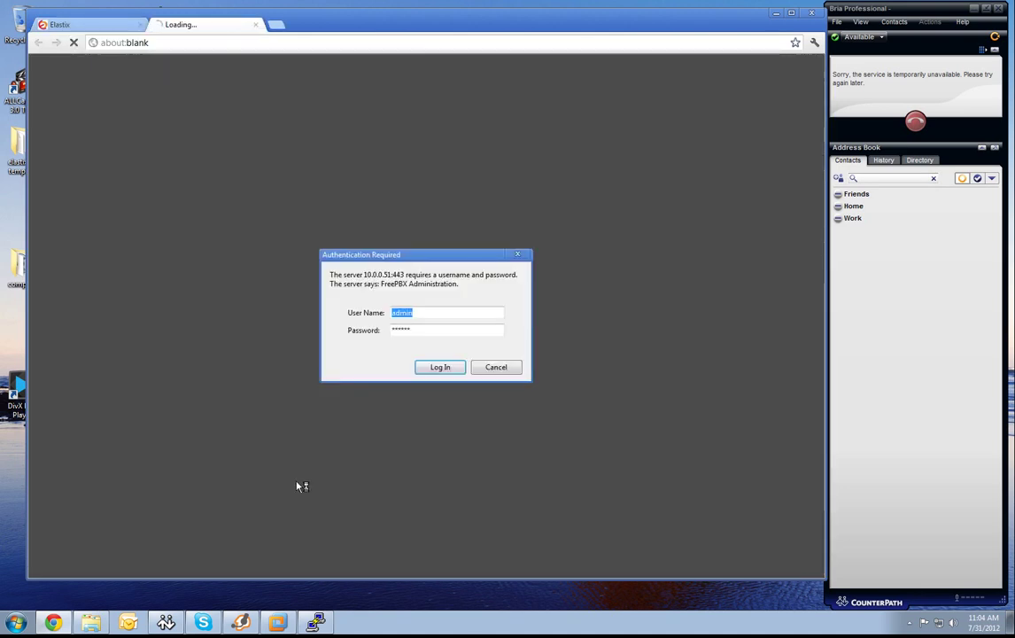
{"action": "left_click", "coordinate": [440, 368]}
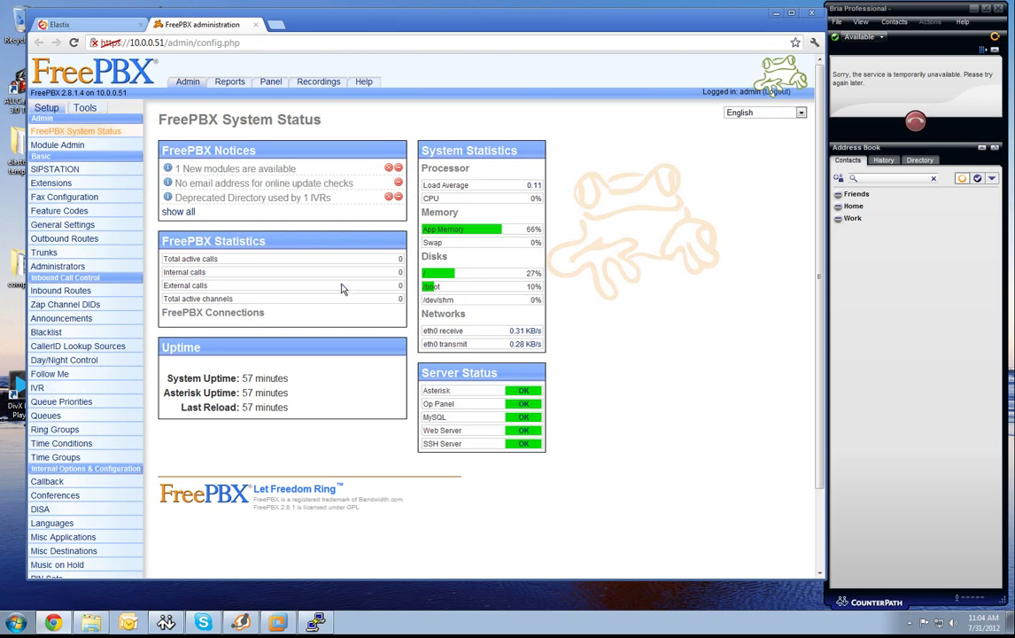
{"action": "scroll", "coordinate": [320, 304], "scroll_direction": "down", "scroll_amount": 1}
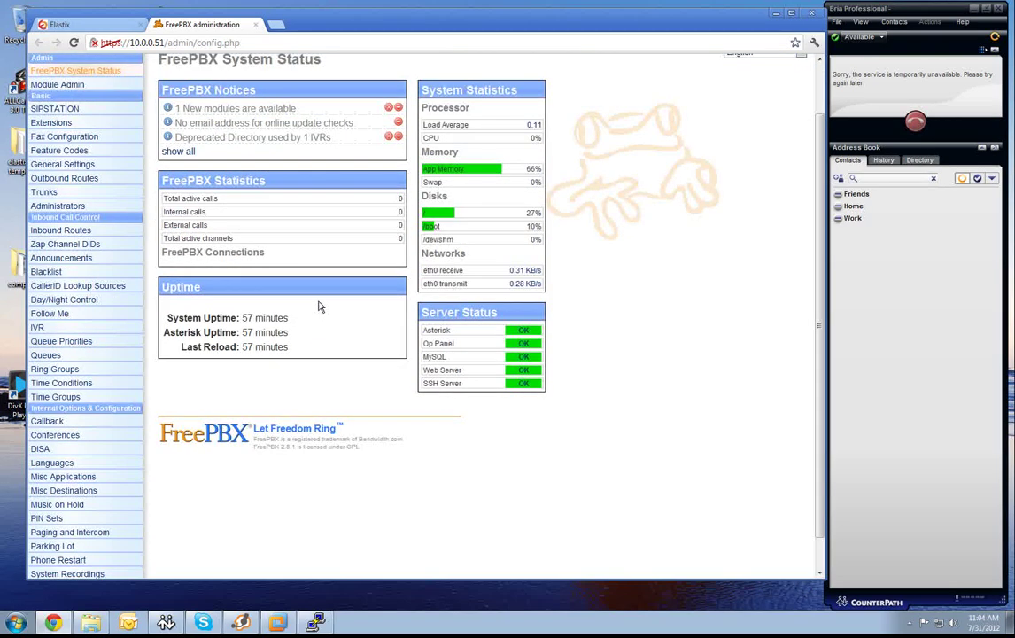
{"action": "scroll", "coordinate": [319, 306], "scroll_direction": "down", "scroll_amount": 1}
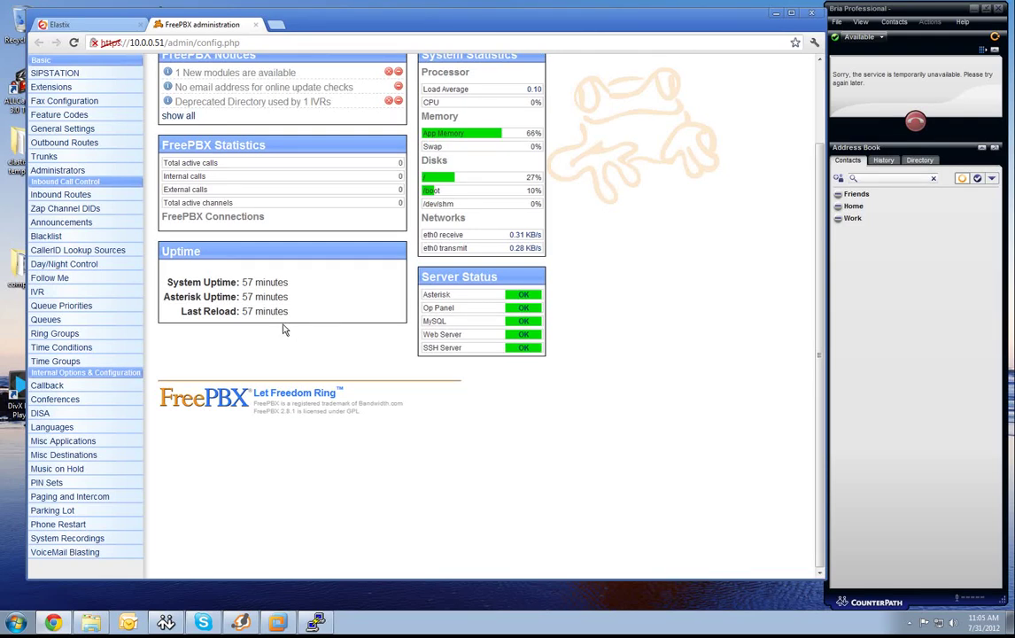
In System Recordings, load the built-in en/ha/for-extended-status-report recording.
{"action": "left_click", "coordinate": [99, 539]}
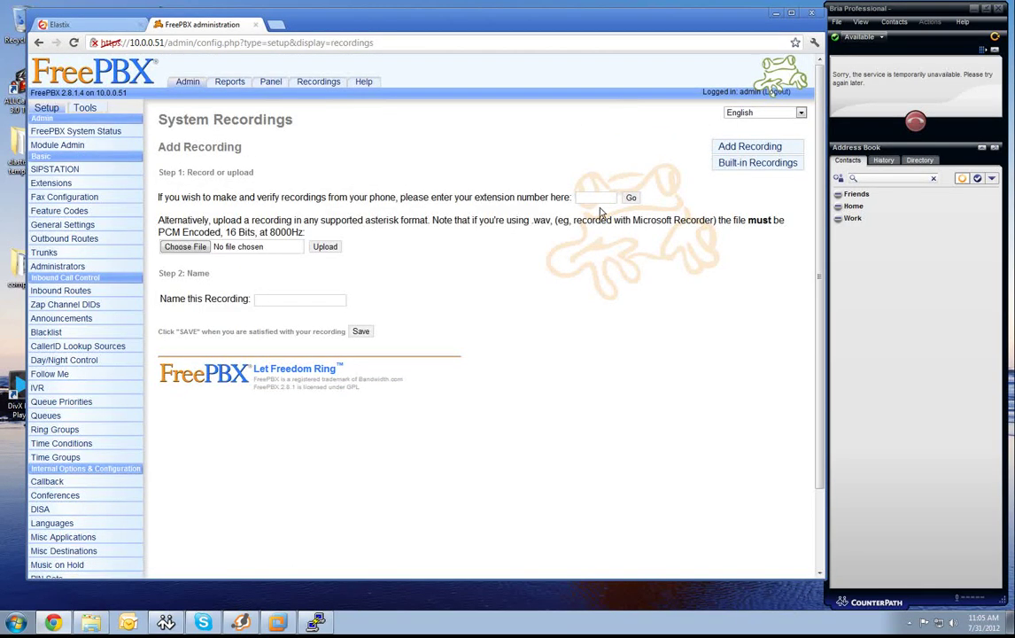
{"action": "left_click", "coordinate": [727, 150]}
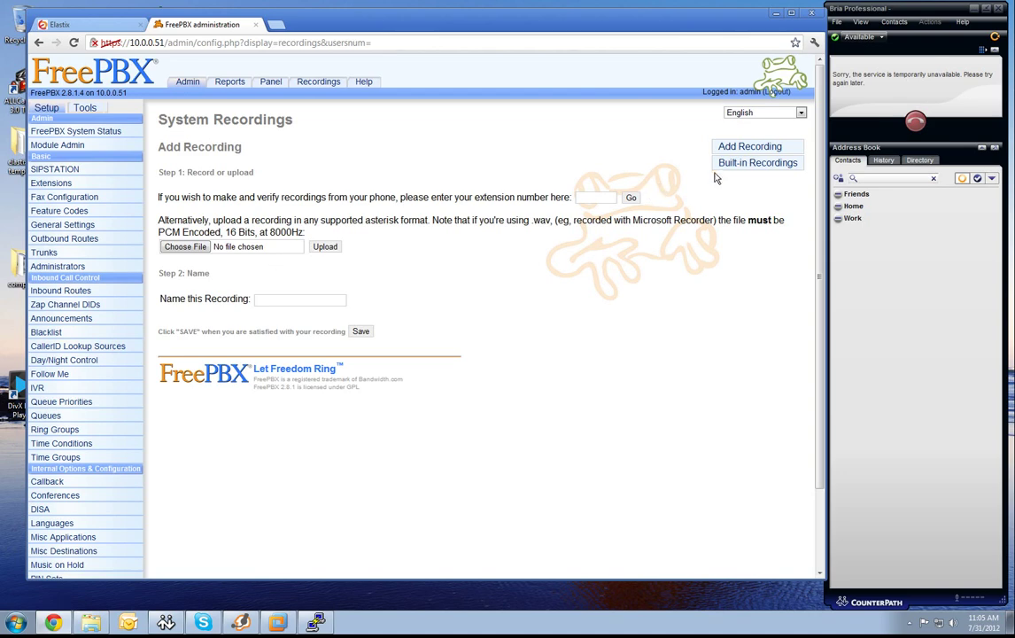
{"action": "left_click", "coordinate": [742, 164]}
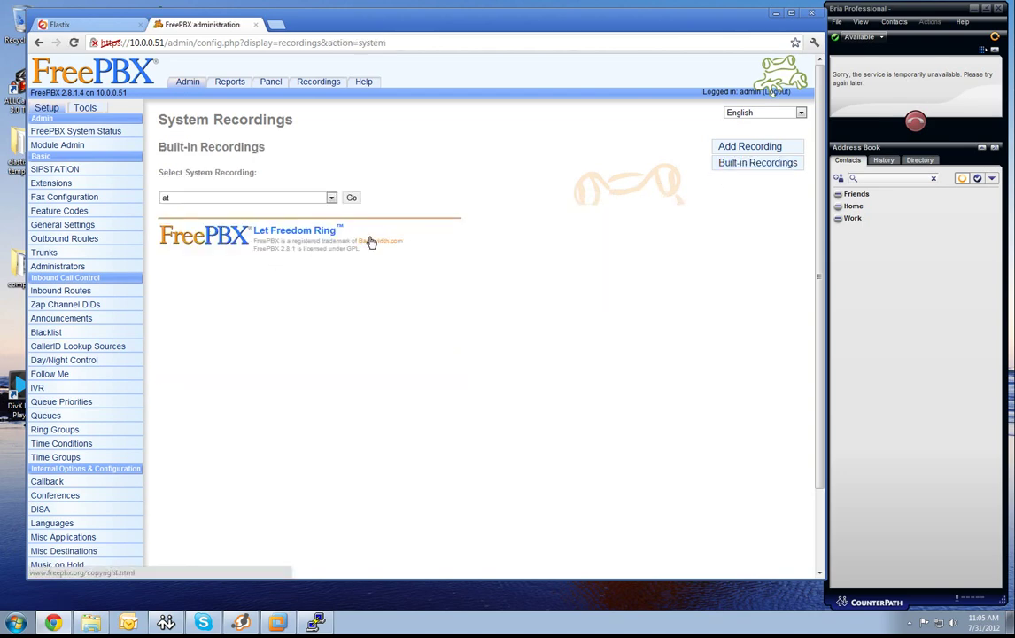
{"action": "left_click", "coordinate": [332, 197]}
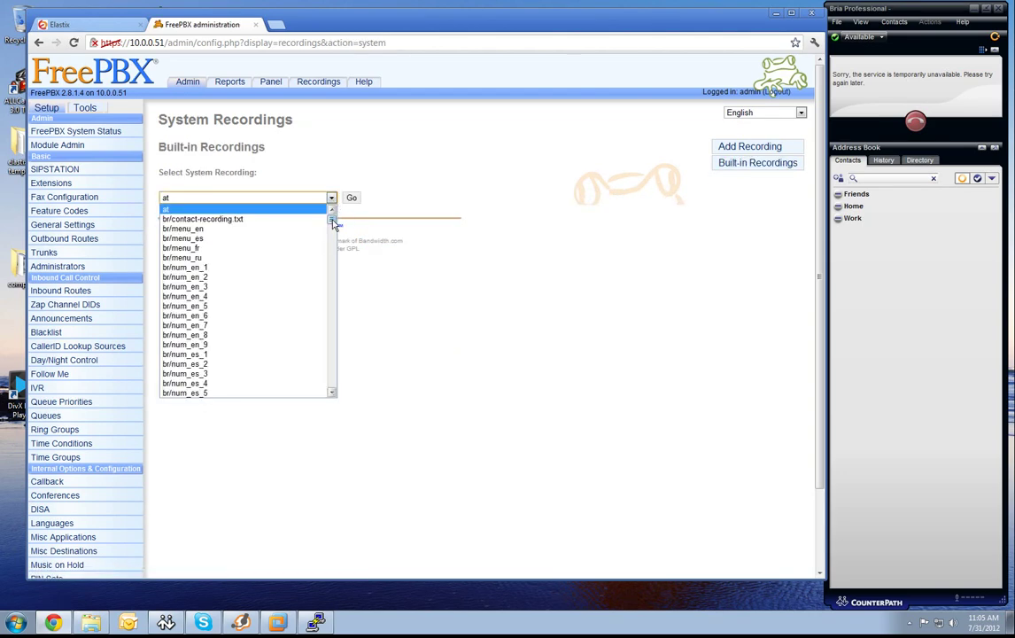
{"action": "left_click_drag", "start_coordinate": [334, 223], "coordinate": [335, 247]}
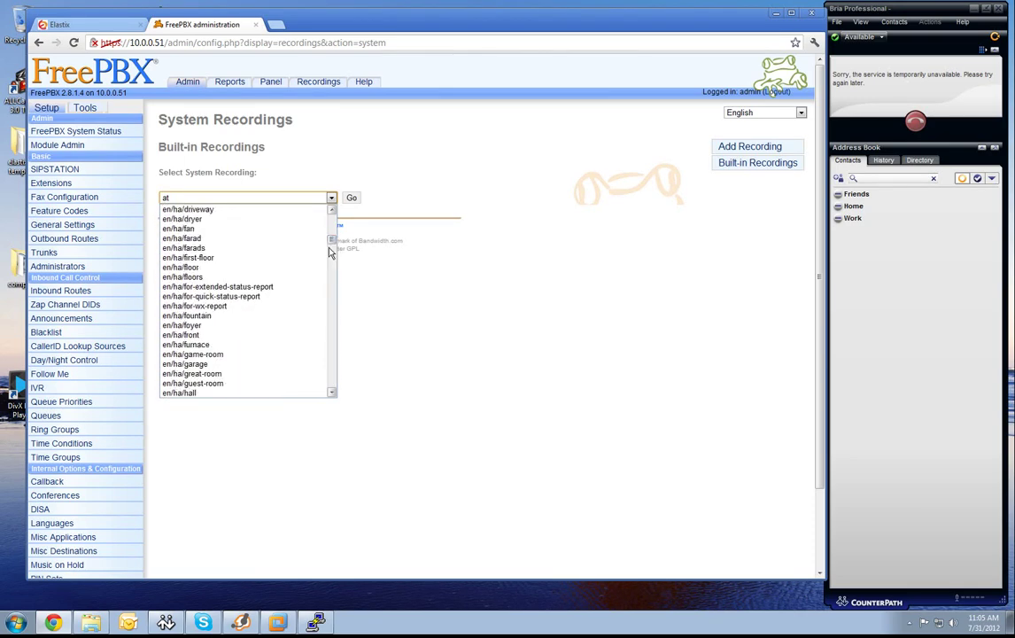
{"action": "left_click", "coordinate": [283, 287]}
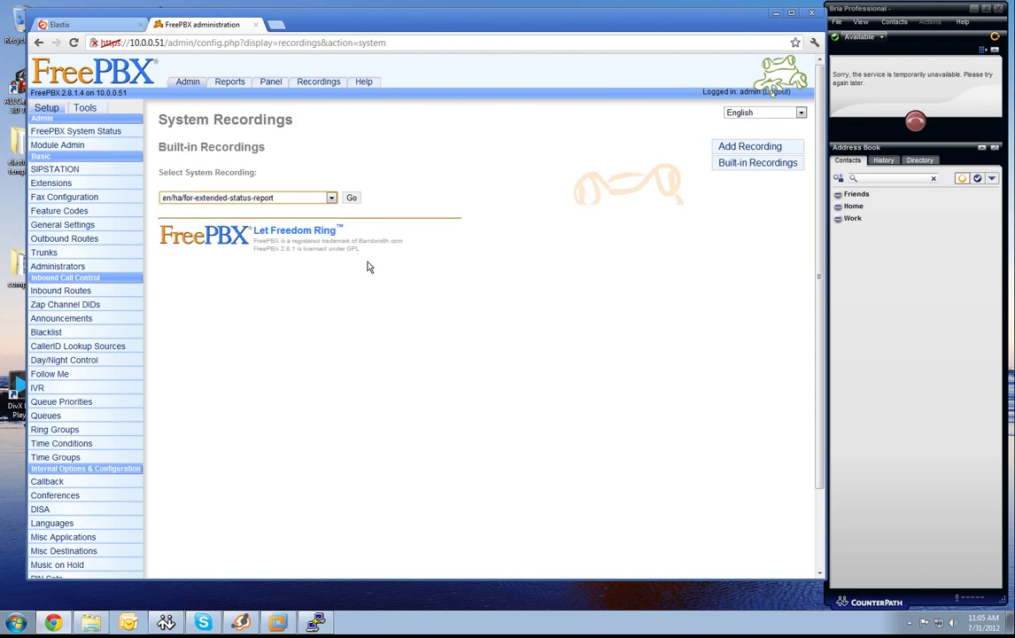
{"action": "left_click", "coordinate": [351, 199]}
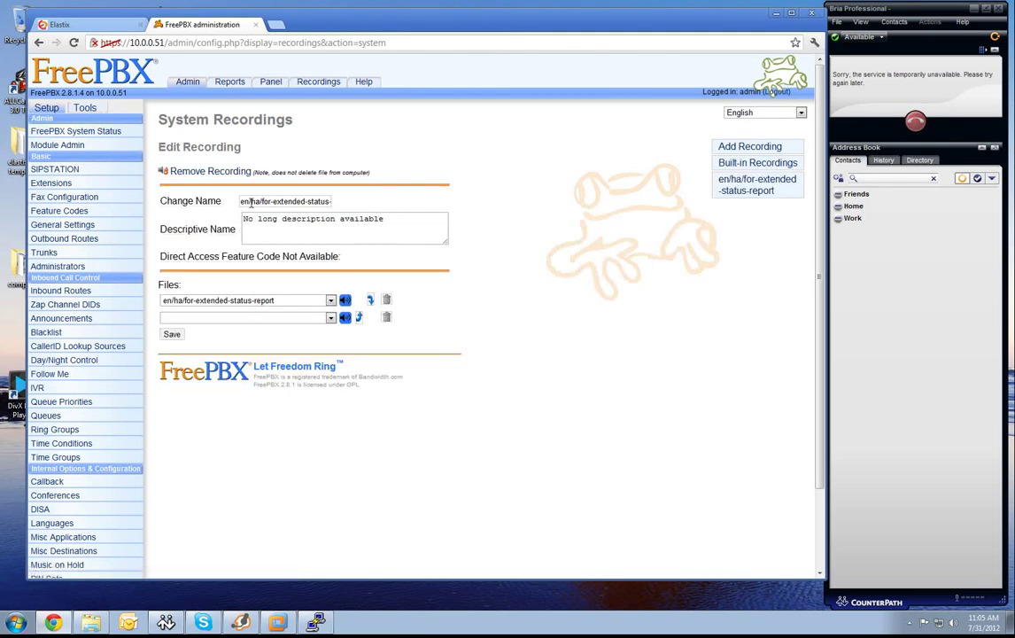
Rename the recording to 'dummy' and save it.
{"action": "left_click", "coordinate": [239, 201]}
{"action": "left_click_drag", "start_coordinate": [239, 201], "coordinate": [362, 199]}
{"action": "type", "text": "dummy"}
{"action": "left_click", "coordinate": [172, 336]}
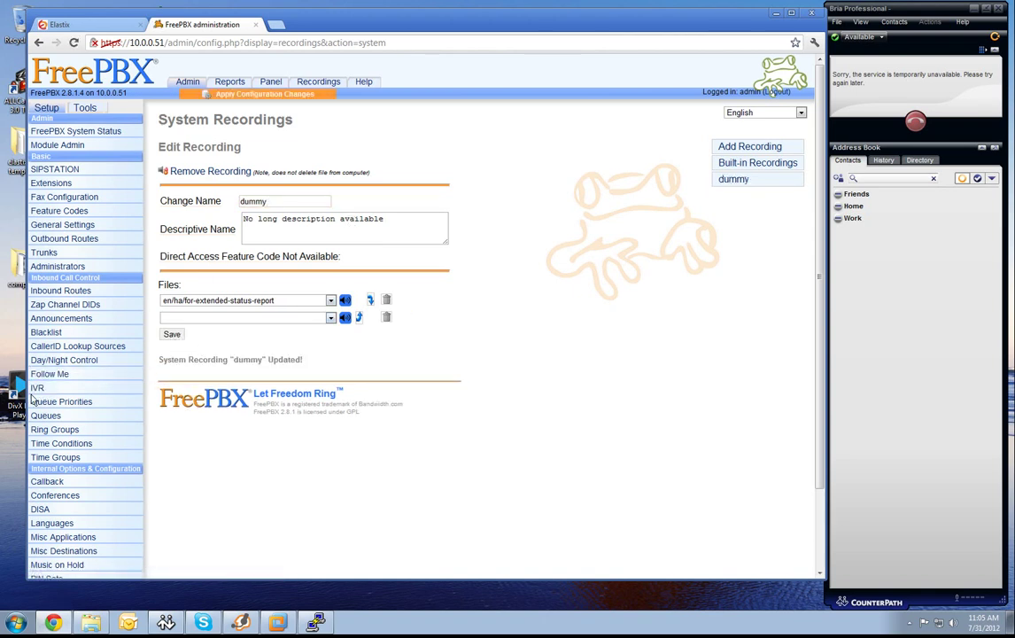
Start a new IVR and name it dummy.
{"action": "left_click", "coordinate": [89, 389]}
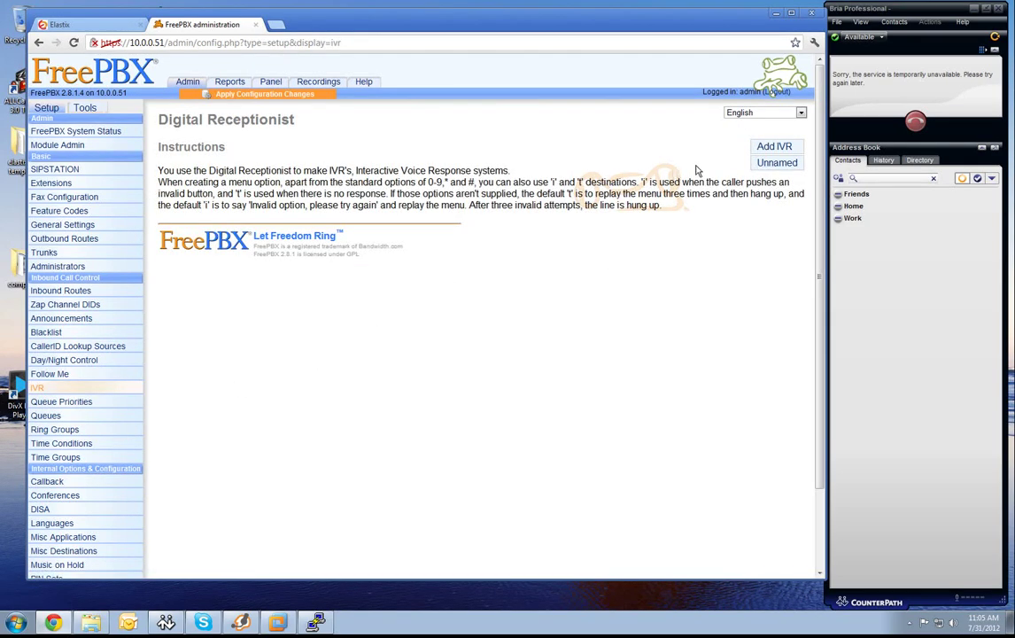
{"action": "left_click", "coordinate": [772, 146]}
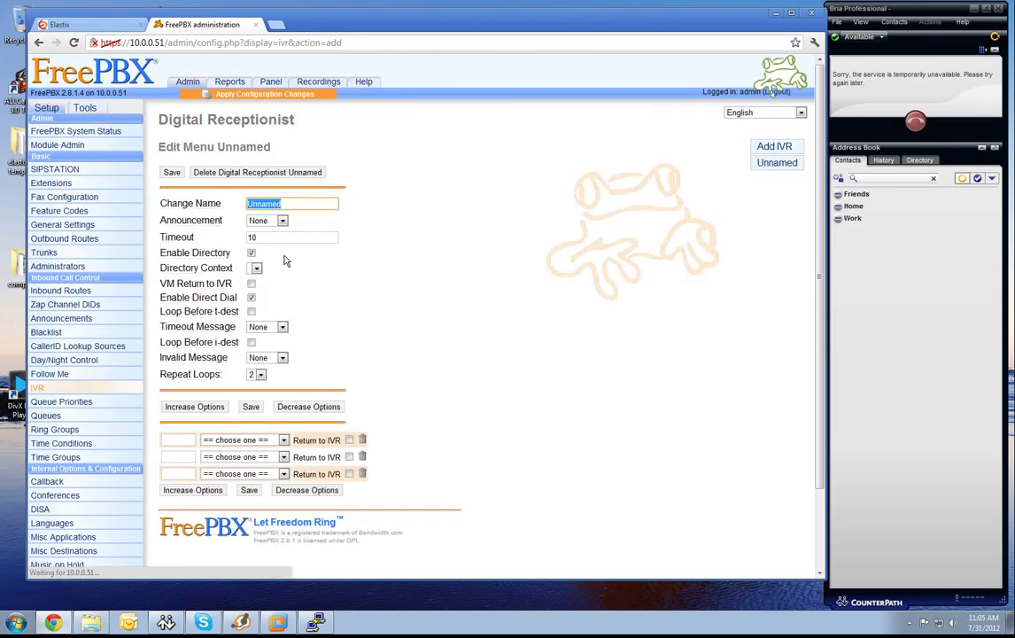
{"action": "type", "text": "da"}
{"action": "key", "text": "BackSpace"}
{"action": "type", "text": "ummy"}
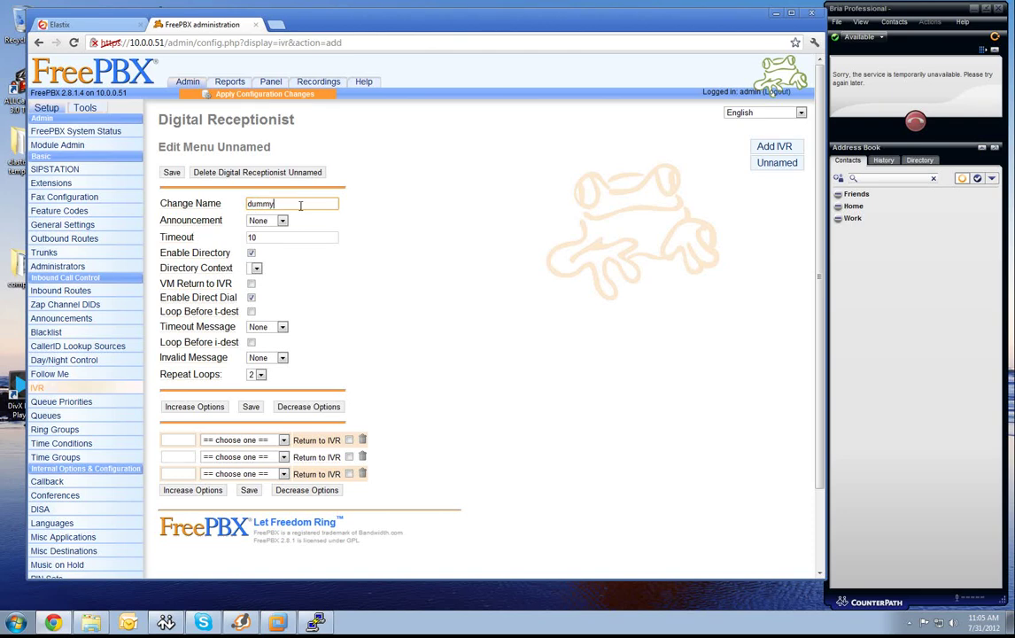
Use the dummy recording for announcement, timeout and invalid messages, set 9 repeat loops, and save.
{"action": "left_click", "coordinate": [282, 221]}
{"action": "left_click", "coordinate": [280, 241]}
{"action": "left_click", "coordinate": [282, 327]}
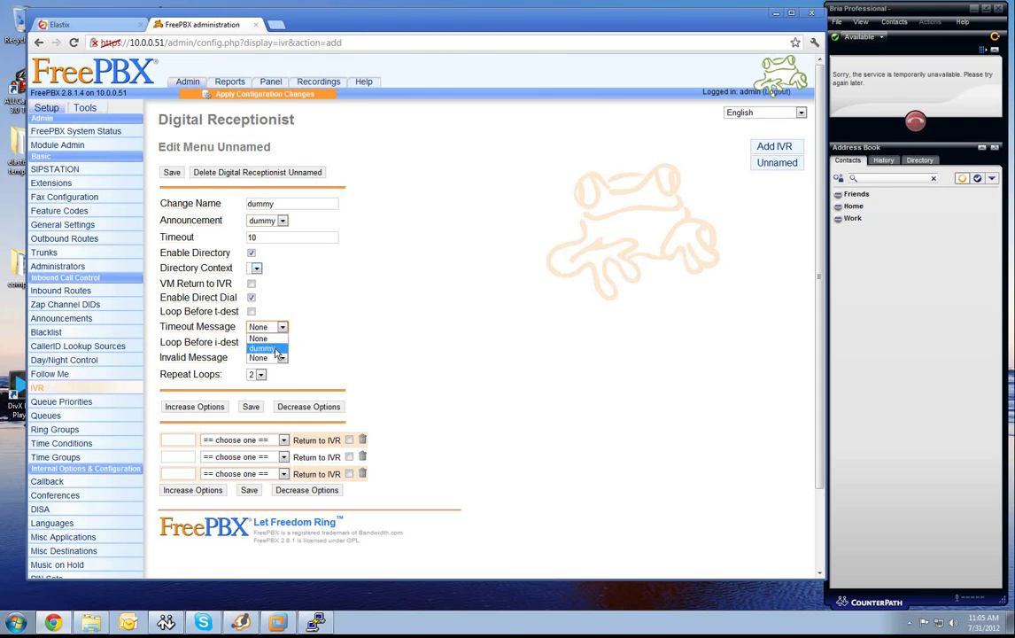
{"action": "left_click", "coordinate": [266, 345]}
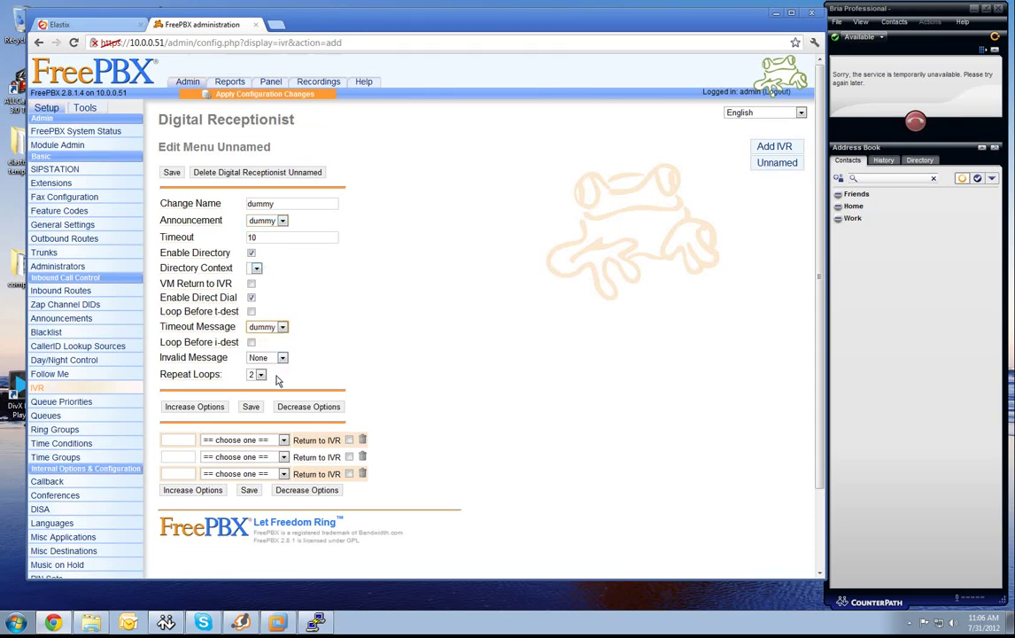
{"action": "left_click", "coordinate": [282, 357]}
{"action": "left_click", "coordinate": [263, 378]}
{"action": "left_click", "coordinate": [262, 375]}
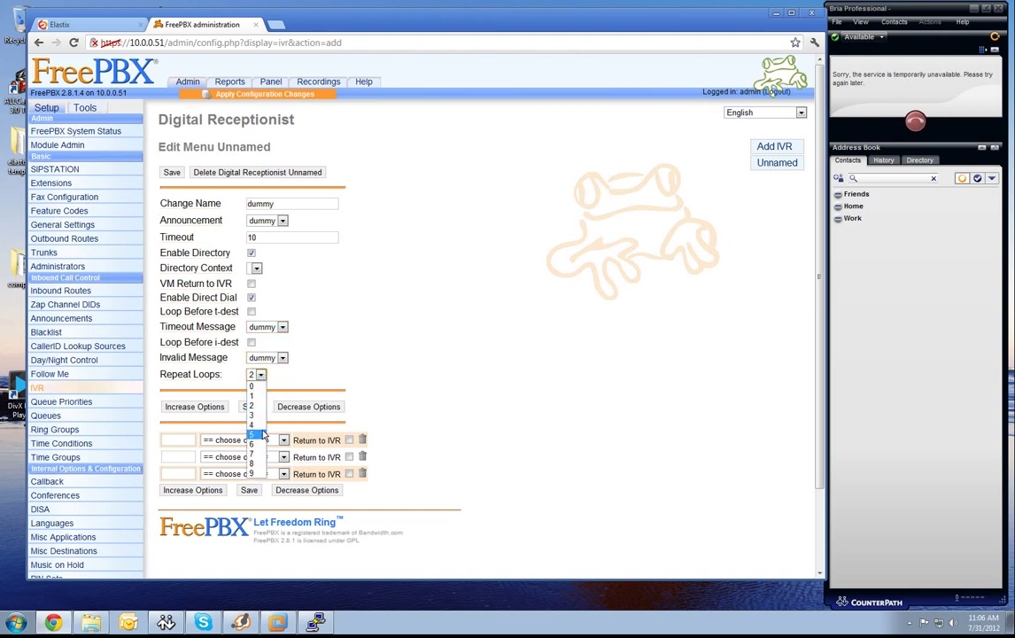
{"action": "left_click", "coordinate": [257, 475]}
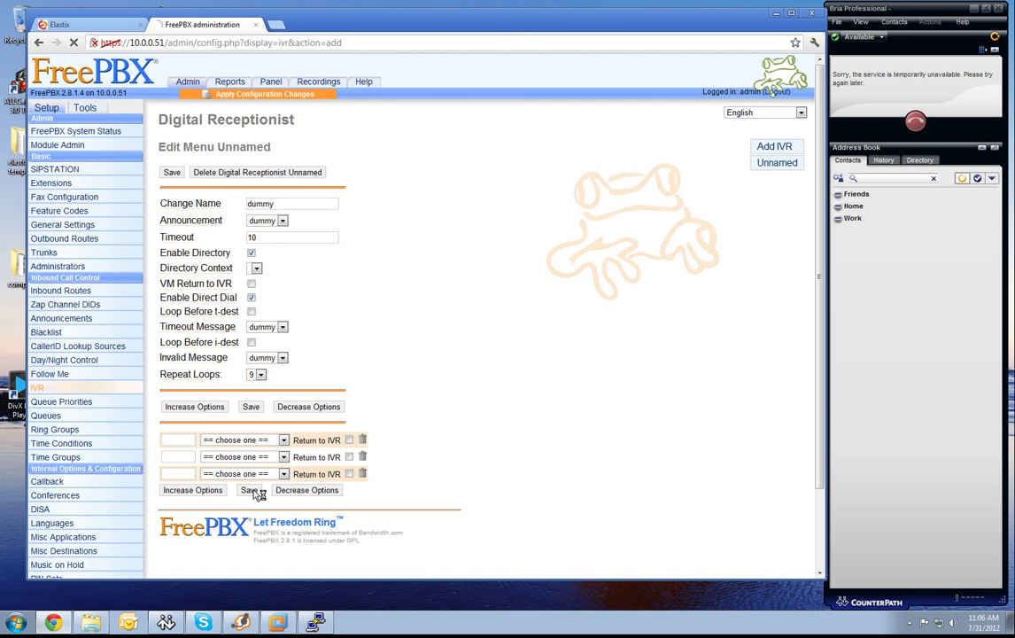
{"action": "left_click", "coordinate": [250, 490]}
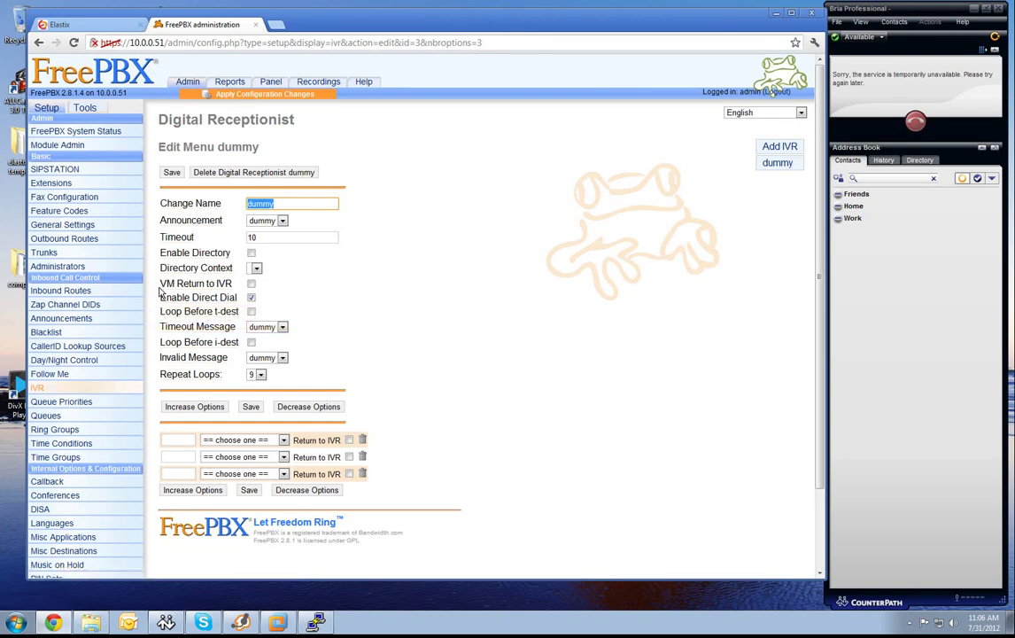
Add a generic SIP extension with user extension 1111 and display name 1111.
{"action": "left_click", "coordinate": [66, 188]}
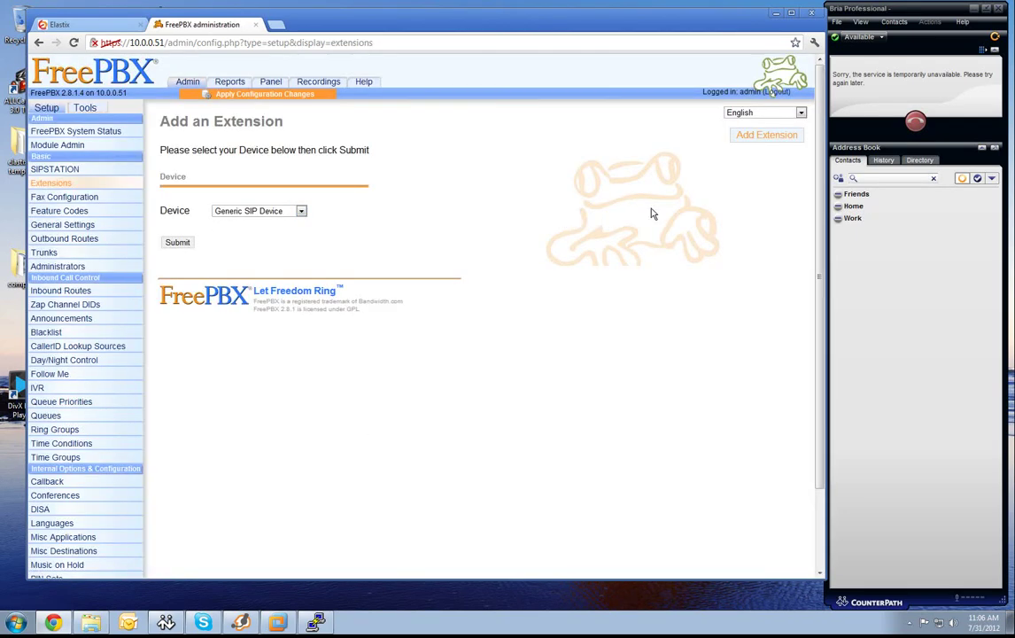
{"action": "left_click", "coordinate": [177, 242]}
{"action": "left_click", "coordinate": [283, 207]}
{"action": "type", "text": "1111"}
{"action": "key", "text": "Tab"}
{"action": "type", "text": "1111"}
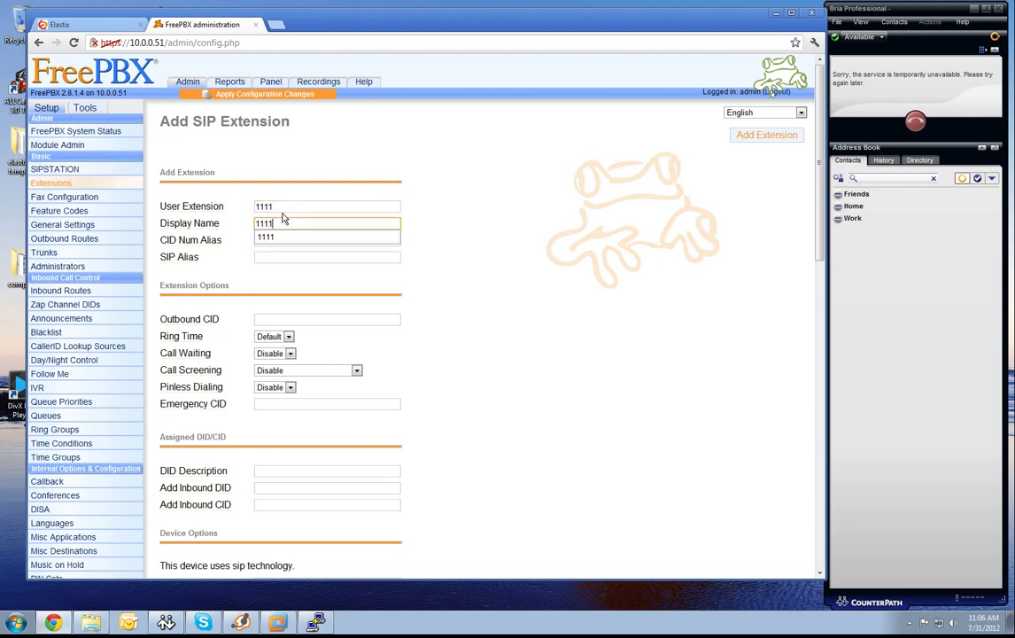
{"action": "key", "text": "Tab"}
Fill in the SIP secret, submit extension 1111, and bring up its Follow Me settings.
{"action": "scroll", "coordinate": [282, 403], "scroll_direction": "down", "scroll_amount": 3}
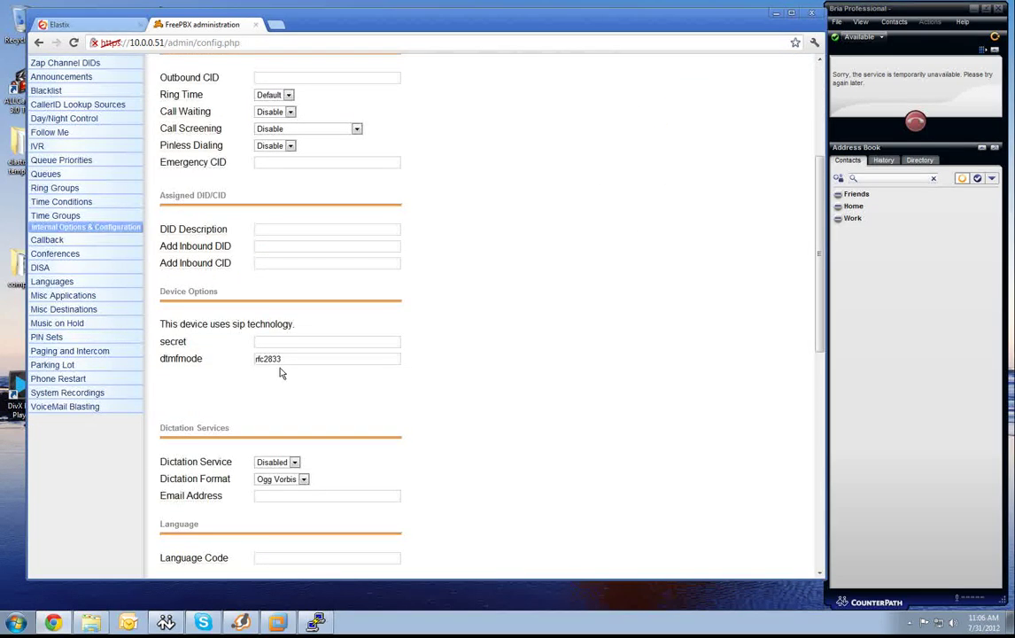
{"action": "left_click", "coordinate": [293, 341]}
{"action": "left_click", "coordinate": [299, 355]}
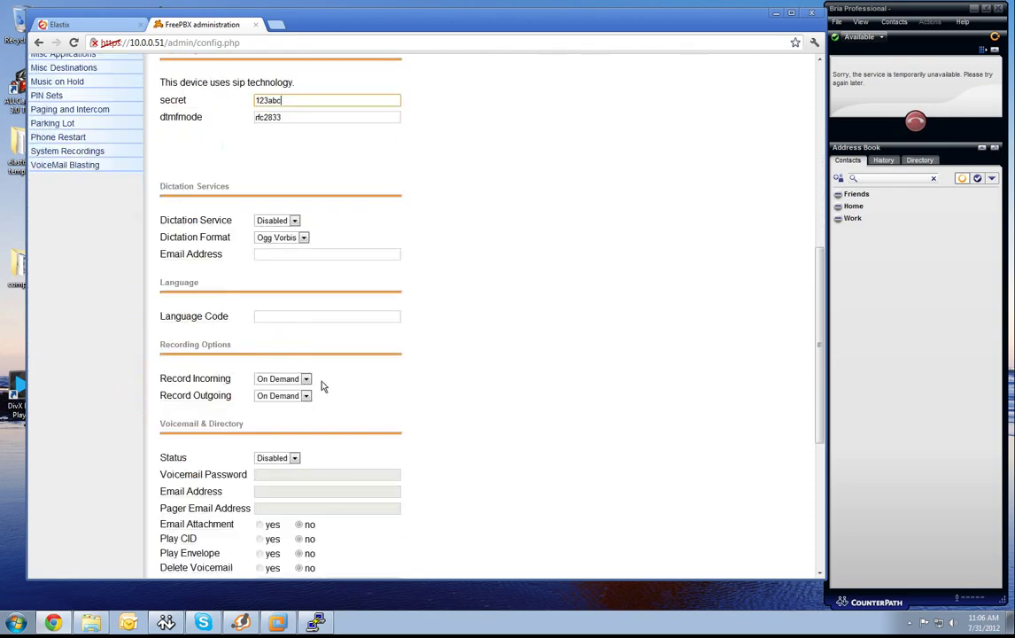
{"action": "scroll", "coordinate": [323, 386], "scroll_direction": "down", "scroll_amount": 5}
{"action": "left_click", "coordinate": [178, 506]}
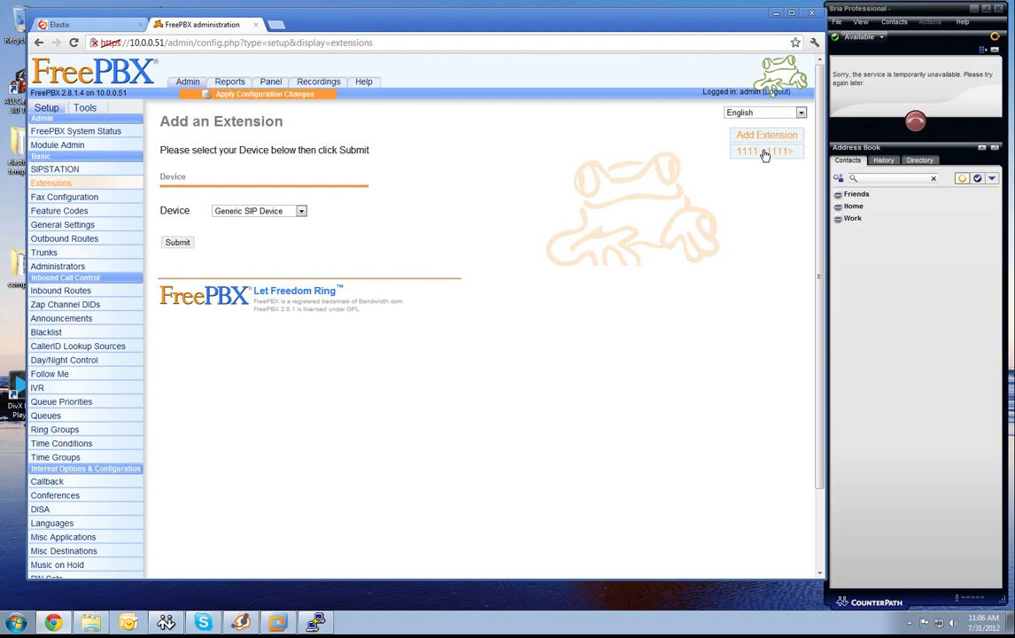
{"action": "left_click", "coordinate": [764, 155]}
{"action": "left_click", "coordinate": [227, 179]}
Set extension 1111's Follow Me no-answer destination to the dummy IVR and submit.
{"action": "scroll", "coordinate": [422, 140], "scroll_direction": "down", "scroll_amount": 4}
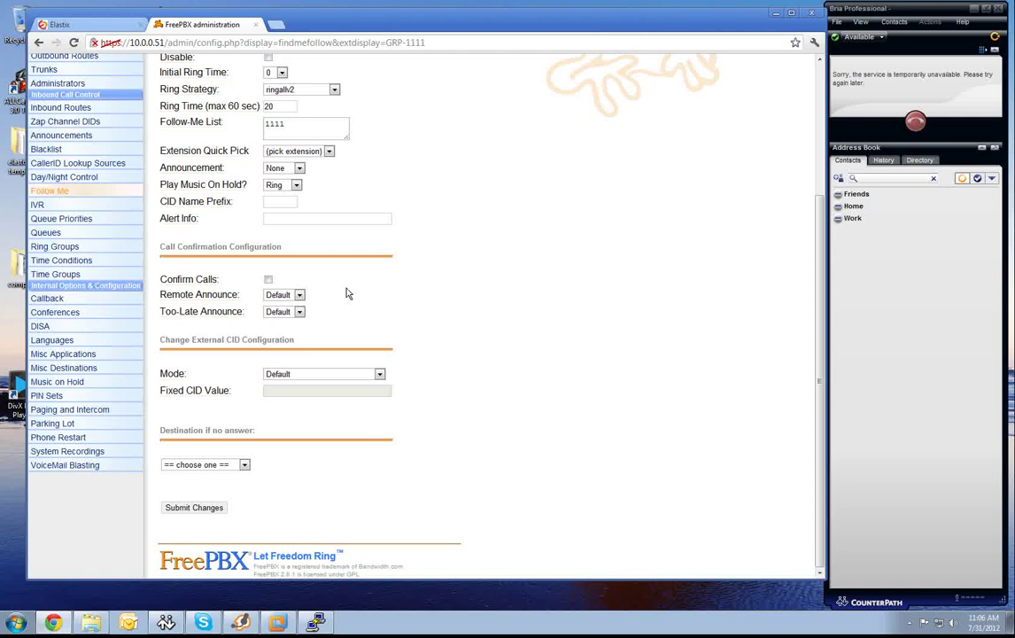
{"action": "left_click", "coordinate": [245, 465]}
{"action": "left_click", "coordinate": [214, 491]}
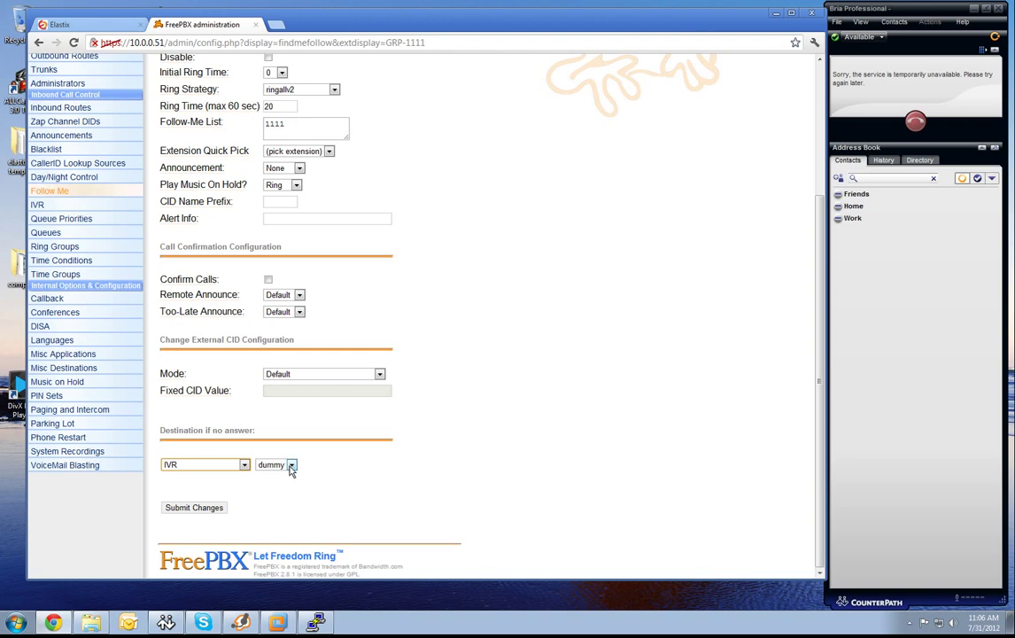
{"action": "left_click", "coordinate": [214, 508]}
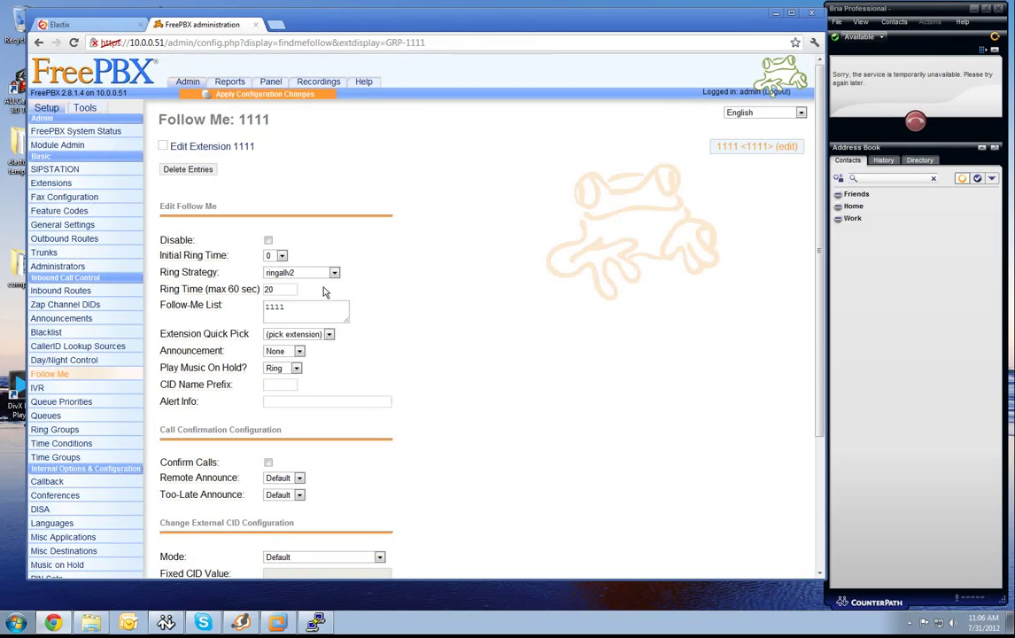
Add a custom trunk named dummytrunk with dial string local/1111@from-internal.
{"action": "left_click", "coordinate": [55, 255]}
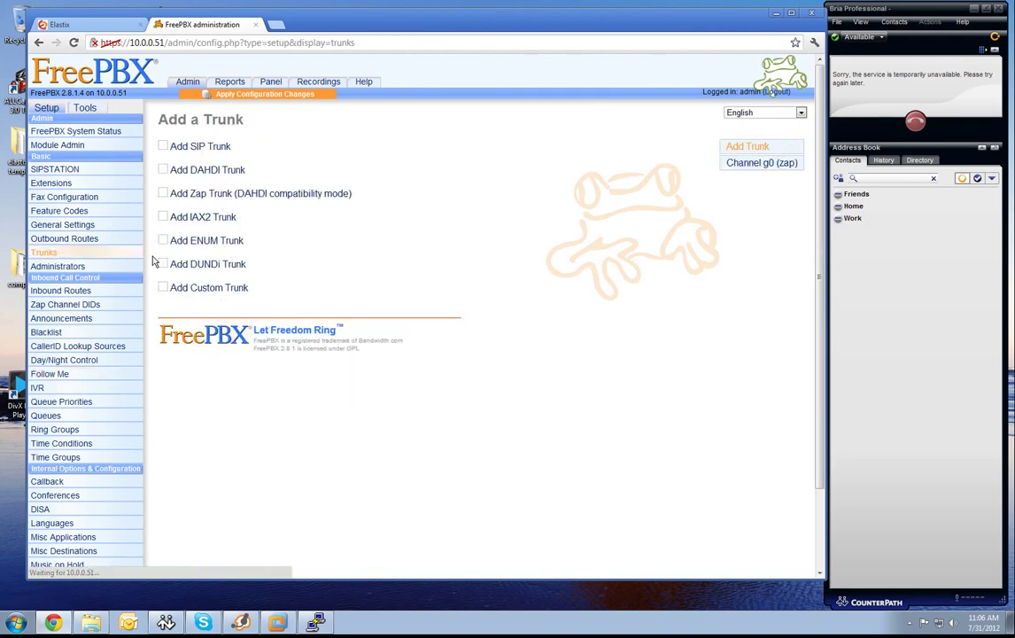
{"action": "left_click", "coordinate": [198, 290]}
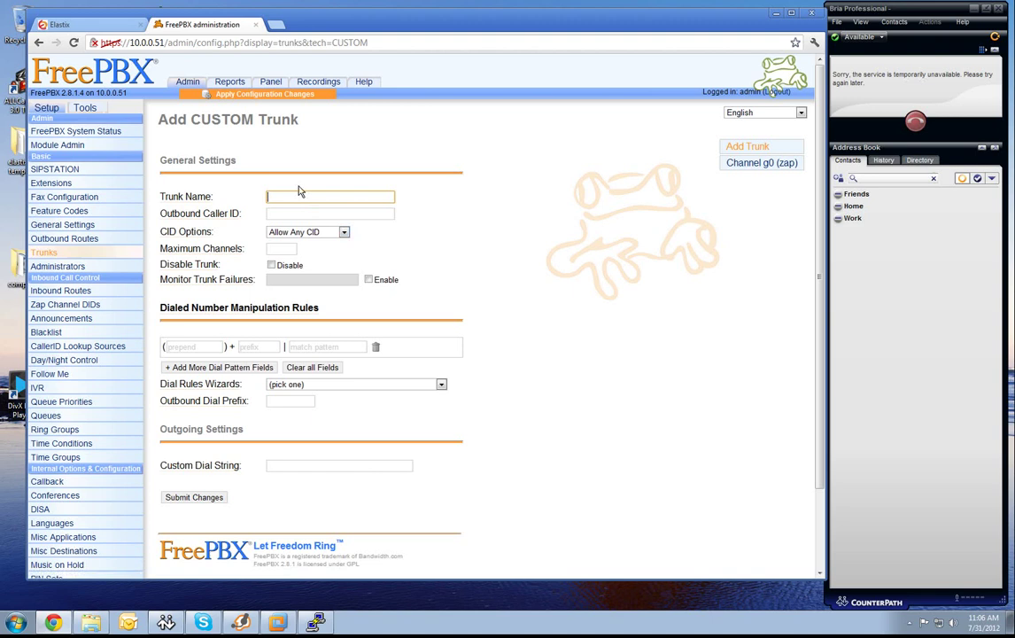
{"action": "type", "text": "dummytrunk"}
{"action": "scroll", "coordinate": [301, 382], "scroll_direction": "down", "scroll_amount": 2}
{"action": "left_click", "coordinate": [297, 369]}
{"action": "type", "text": "lo"}
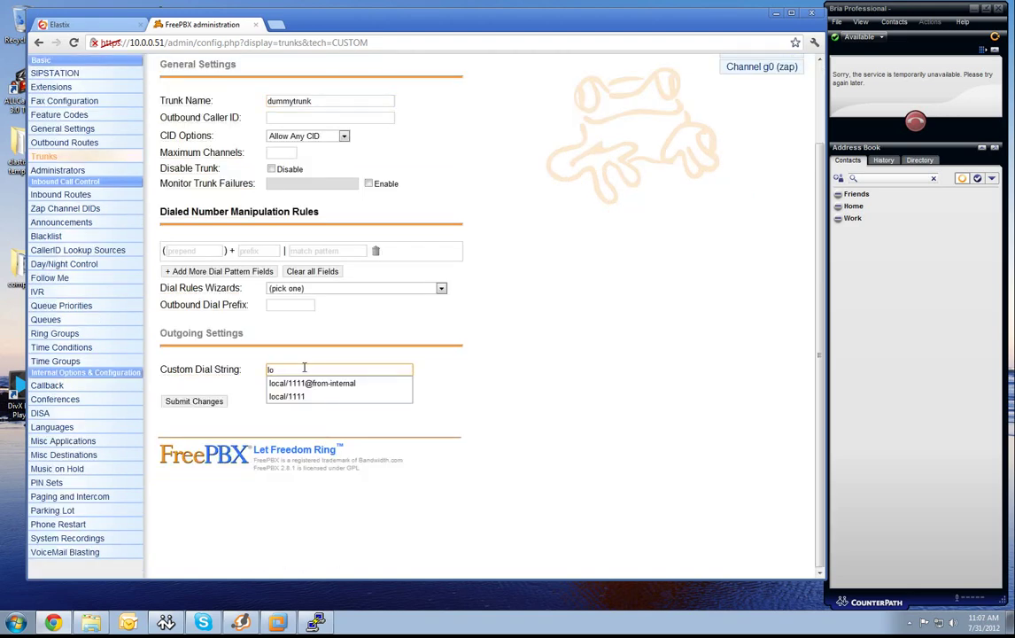
{"action": "key", "text": "Down"}
{"action": "key", "text": "Return"}
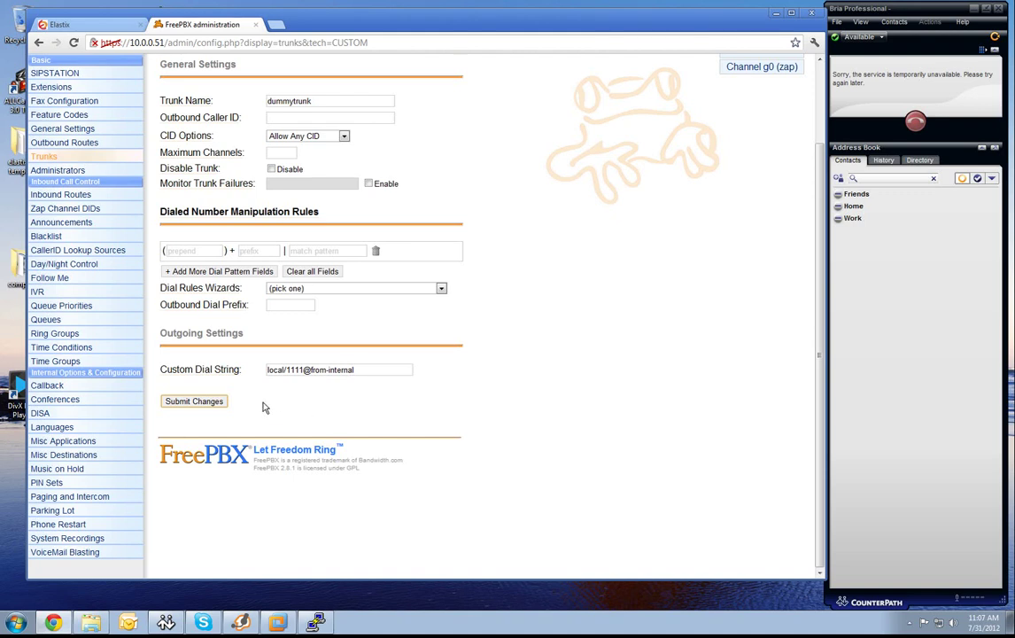
Submit dummytrunk without an outbound caller ID and apply the configuration changes.
{"action": "left_click", "coordinate": [197, 401]}
{"action": "left_click", "coordinate": [434, 330]}
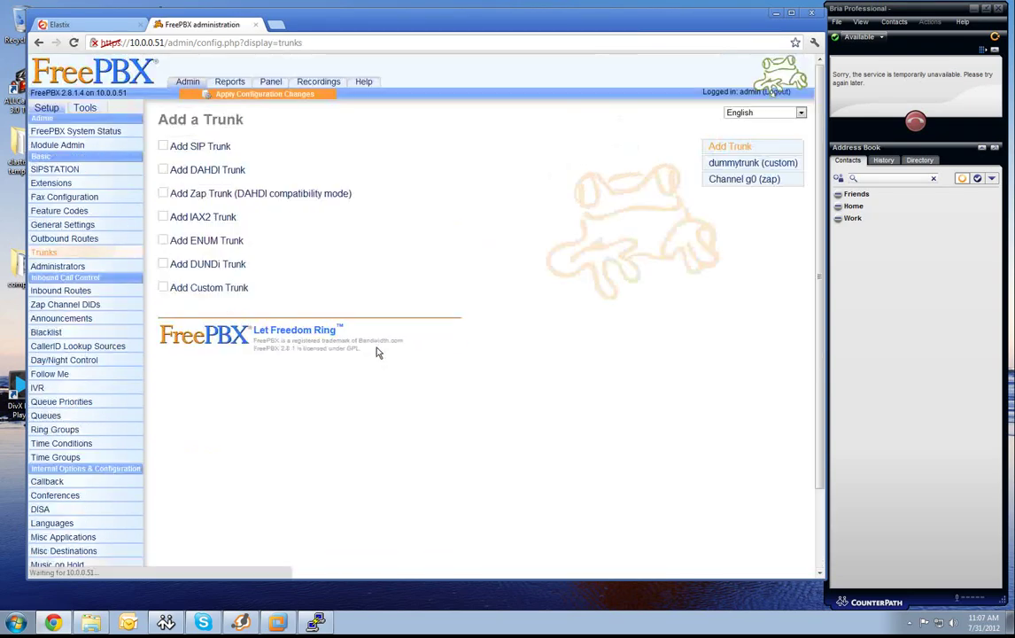
{"action": "left_click", "coordinate": [257, 95]}
{"action": "left_click", "coordinate": [332, 284]}
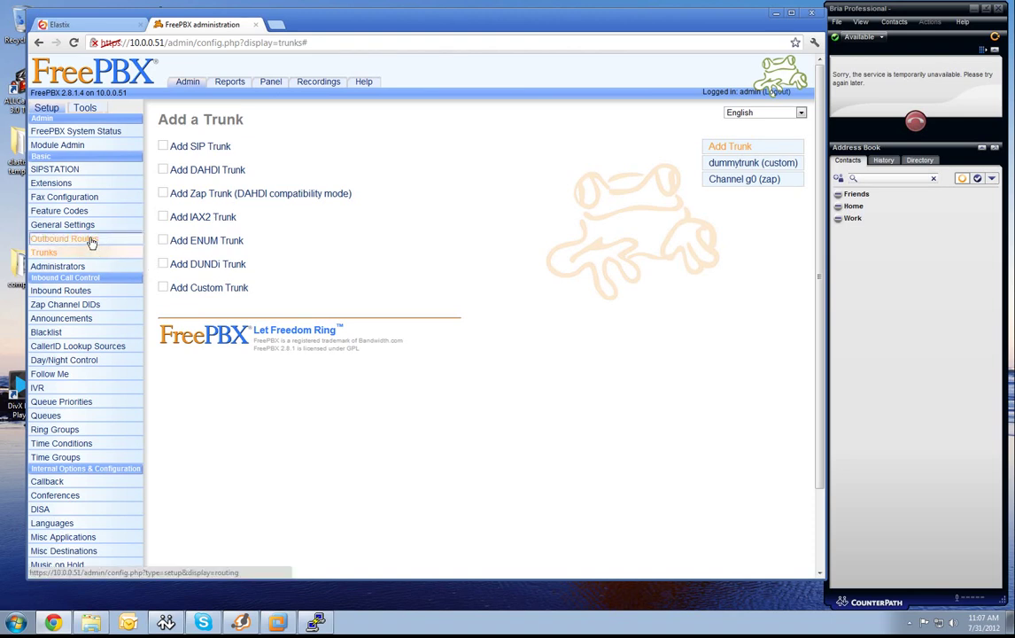
Delete the existing 9_outside outbound route.
{"action": "left_click", "coordinate": [91, 242]}
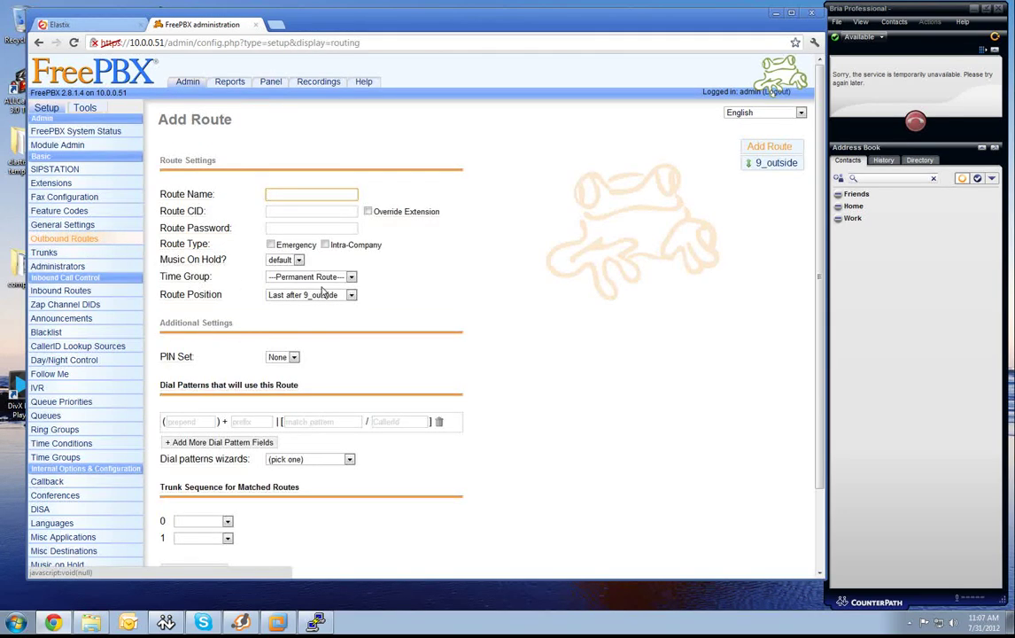
{"action": "left_click", "coordinate": [762, 165]}
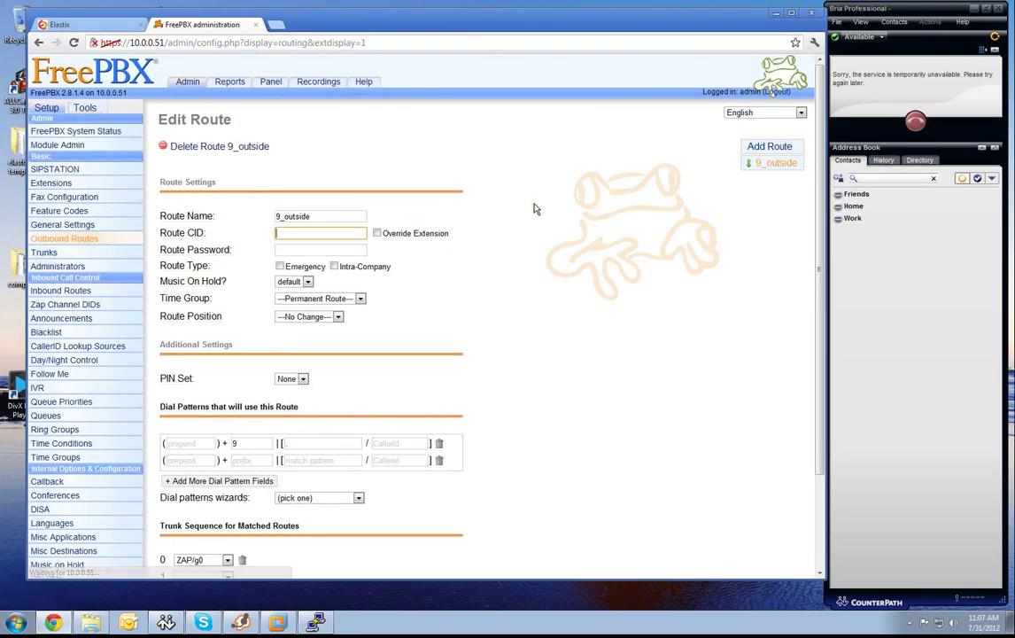
{"action": "left_click", "coordinate": [227, 151]}
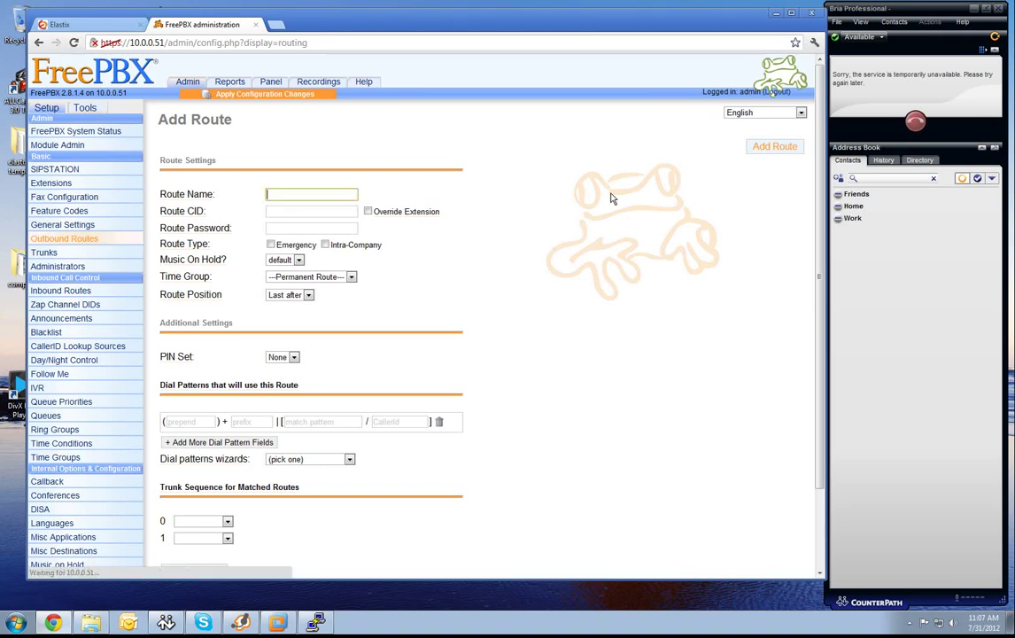
Create an outbound route named 'outbound' using dummytrunk as its first trunk.
{"action": "left_click", "coordinate": [356, 193]}
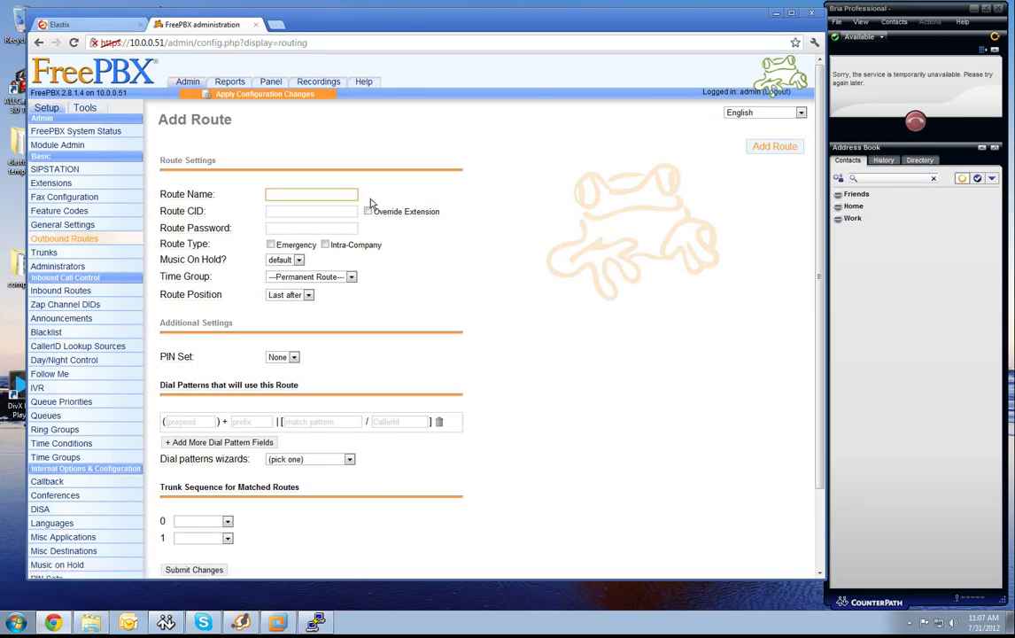
{"action": "type", "text": "outbound"}
{"action": "left_click", "coordinate": [306, 421]}
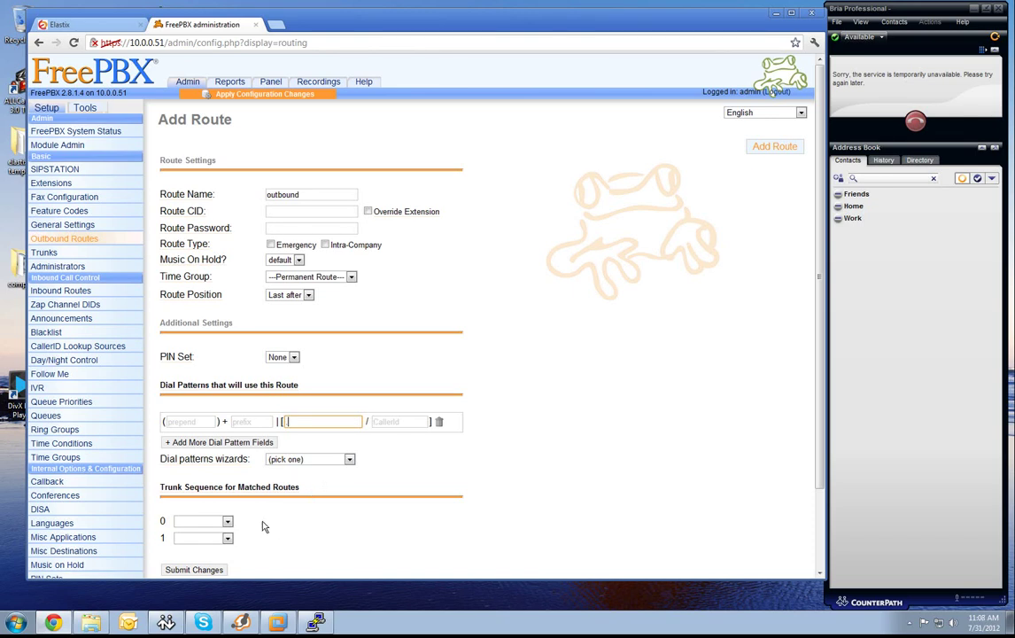
{"action": "left_click", "coordinate": [228, 522]}
{"action": "left_click", "coordinate": [203, 551]}
{"action": "left_click", "coordinate": [194, 569]}
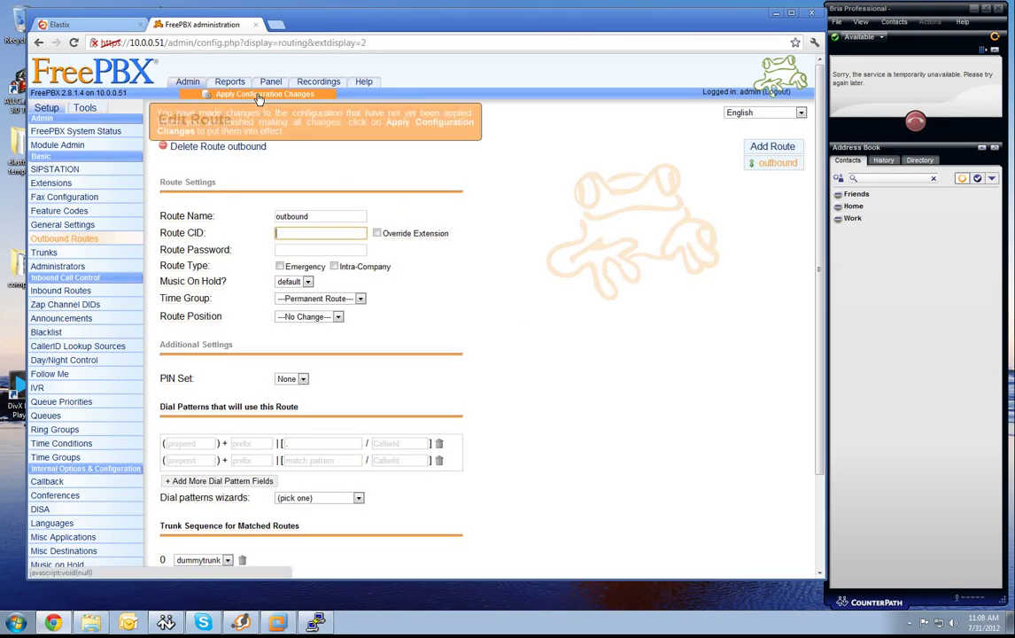
Add an emergency outbound route matching 911 over dummytrunk and submit it.
{"action": "left_click", "coordinate": [771, 147]}
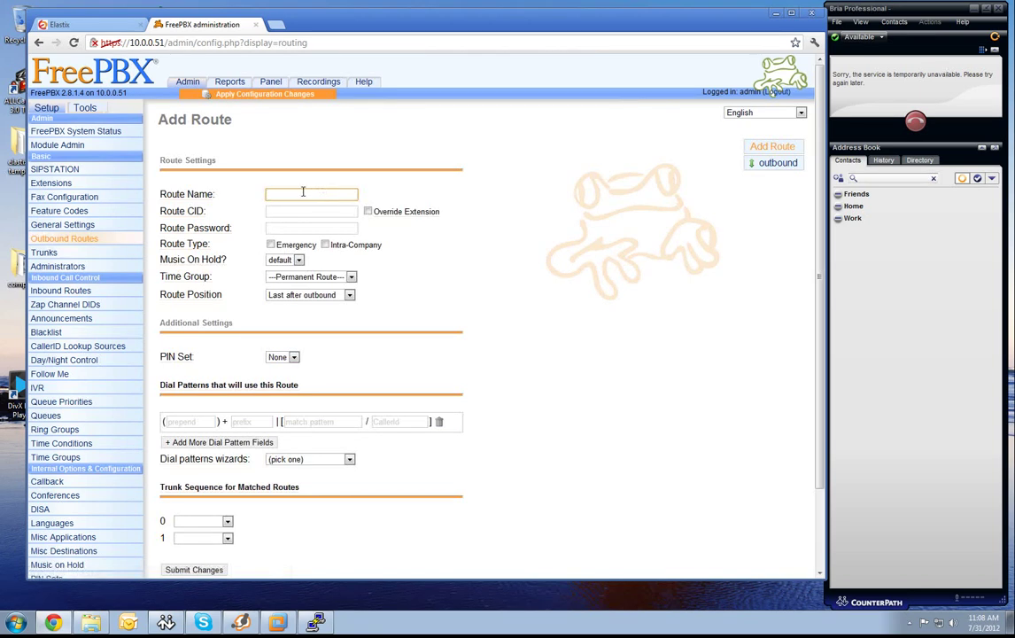
{"action": "type", "text": "er"}
{"action": "type", "text": "mergenc"}
{"action": "left_click", "coordinate": [319, 421]}
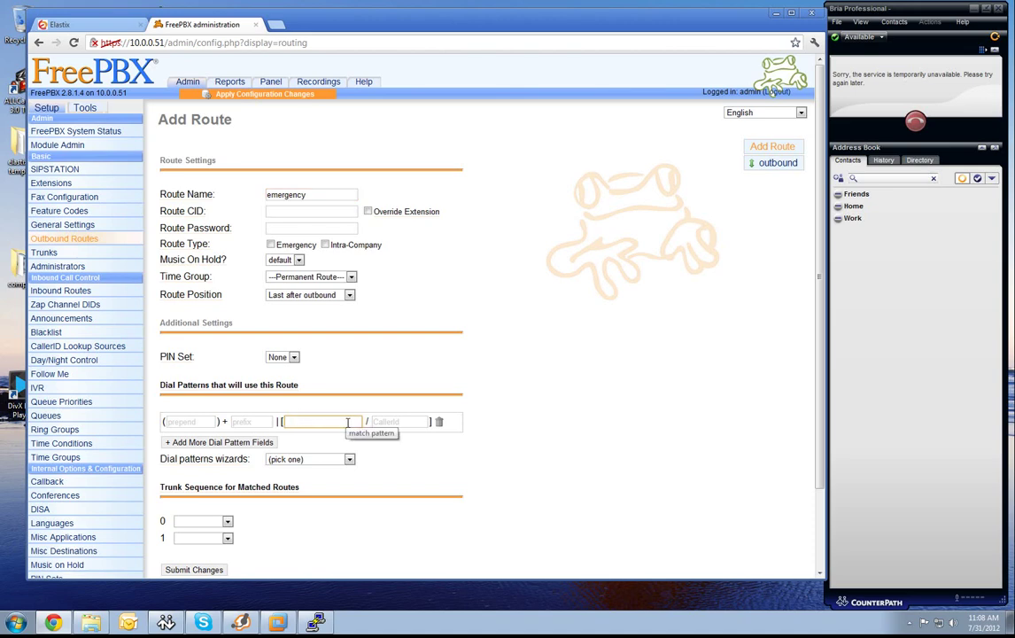
{"action": "type", "text": "911"}
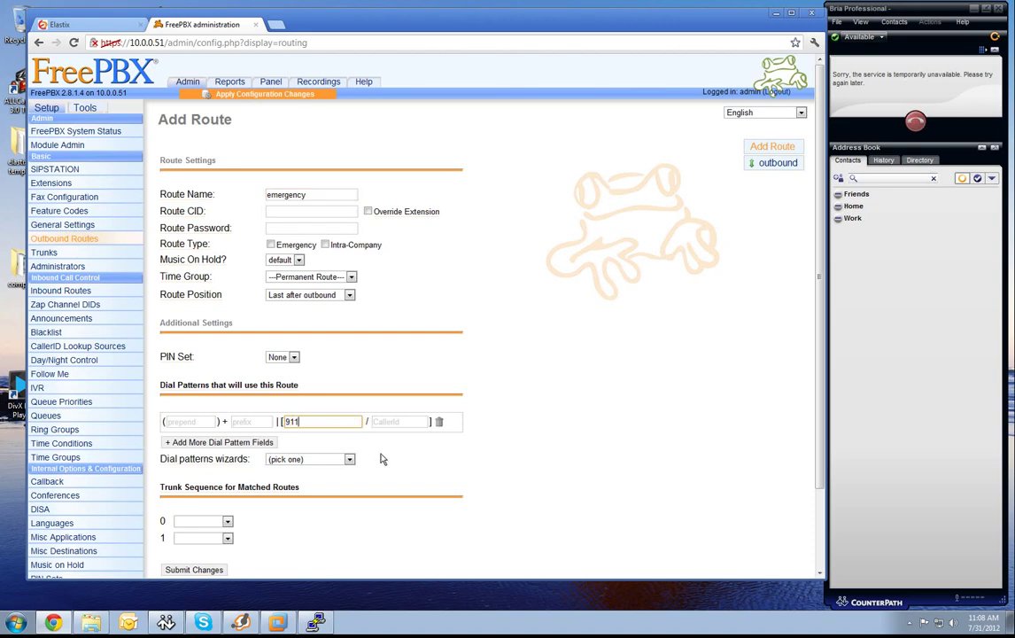
{"action": "scroll", "coordinate": [355, 443], "scroll_direction": "down", "scroll_amount": 2}
{"action": "left_click", "coordinate": [228, 426]}
{"action": "left_click", "coordinate": [203, 455]}
{"action": "left_click", "coordinate": [208, 479]}
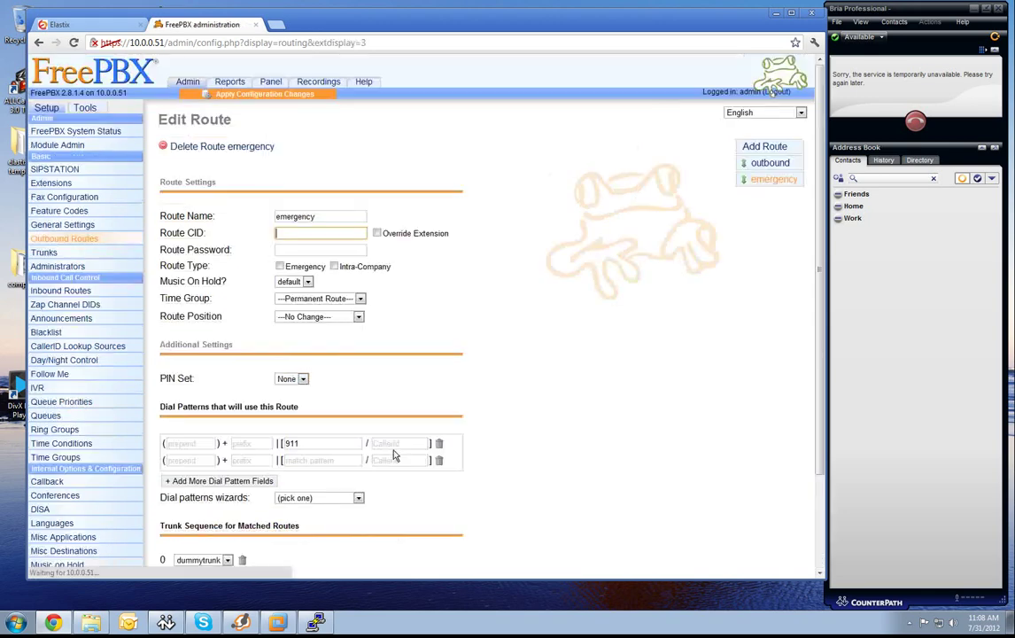
Apply the pending configuration changes and reload the PBX.
{"action": "left_click", "coordinate": [276, 94]}
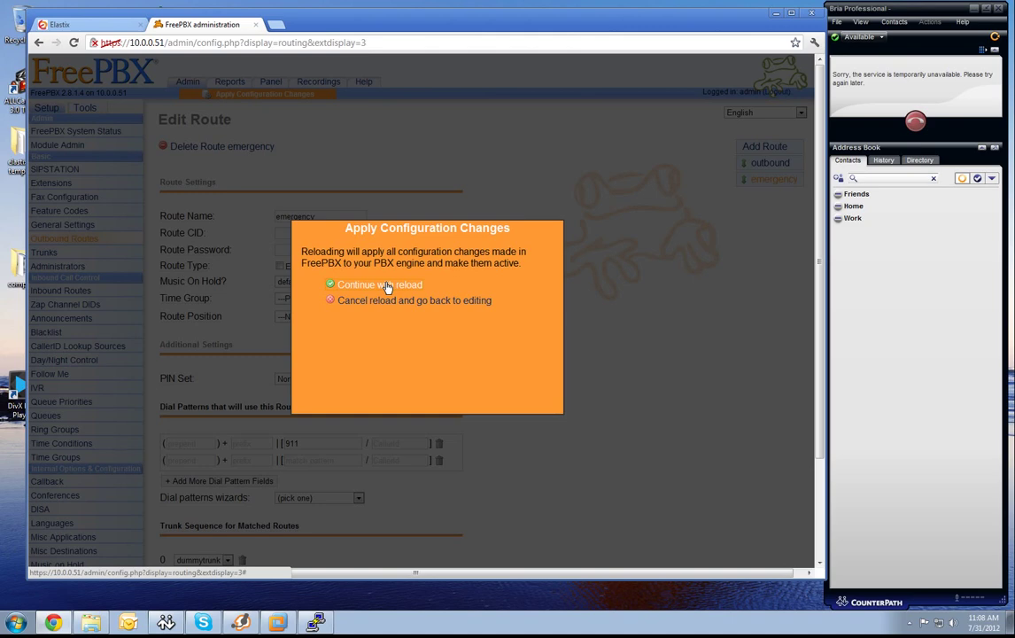
{"action": "left_click", "coordinate": [385, 284]}
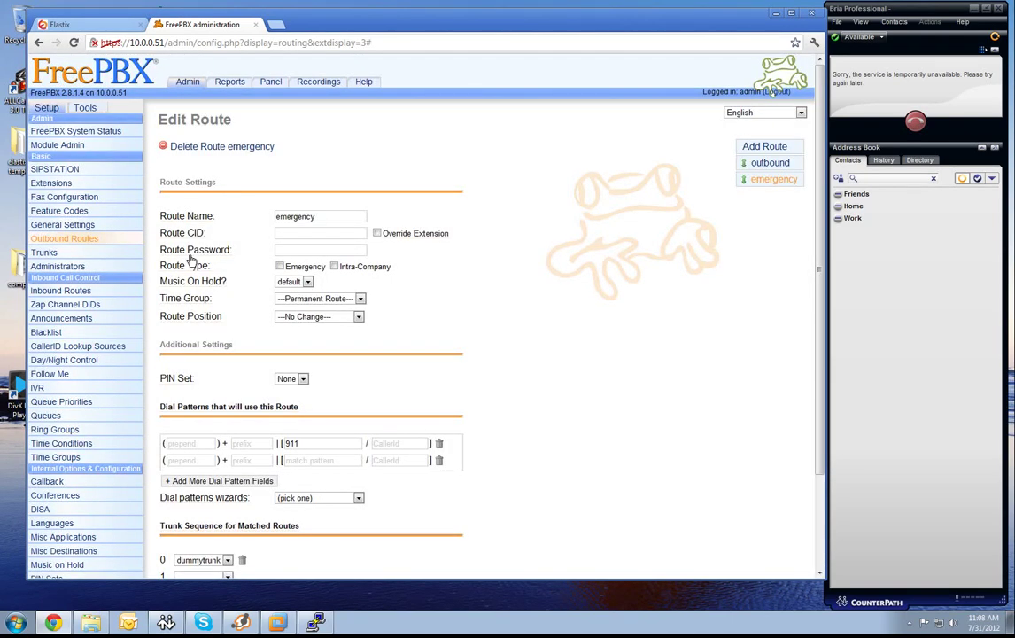
{"action": "mouse_move", "coordinate": [193, 269]}
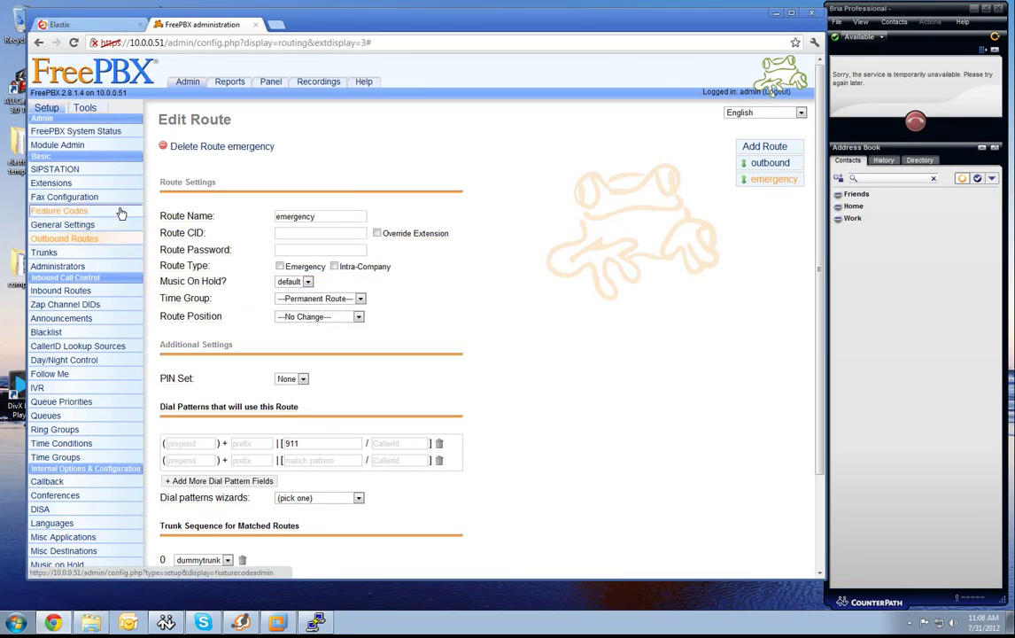
Start a generic SIP extension with number 100 and display name Reception.
{"action": "left_click", "coordinate": [62, 184]}
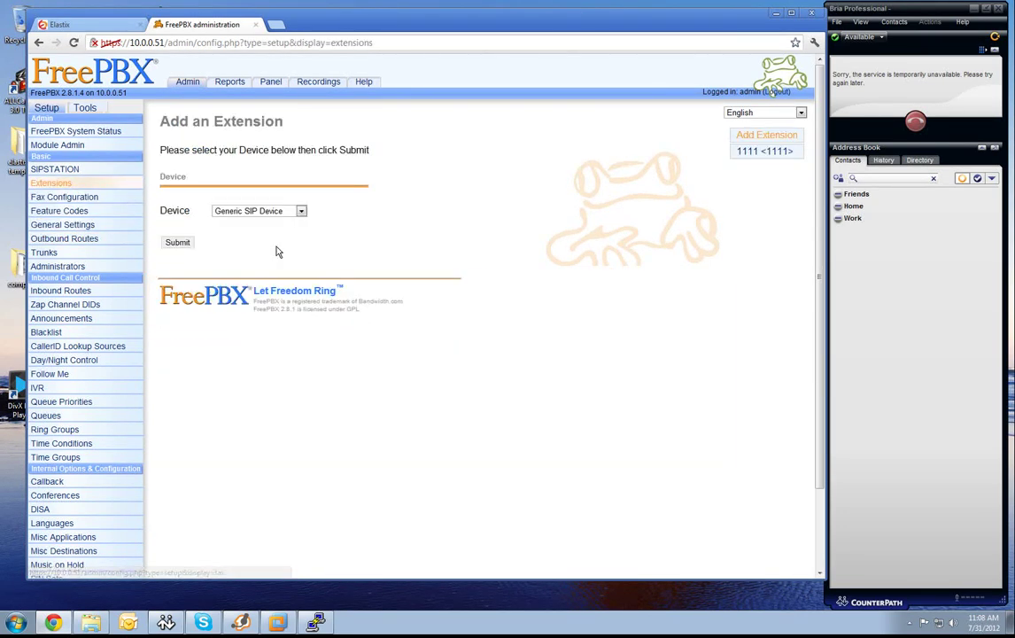
{"action": "left_click", "coordinate": [178, 242]}
{"action": "left_click", "coordinate": [299, 205]}
{"action": "type", "text": "100"}
{"action": "key", "text": "Tab"}
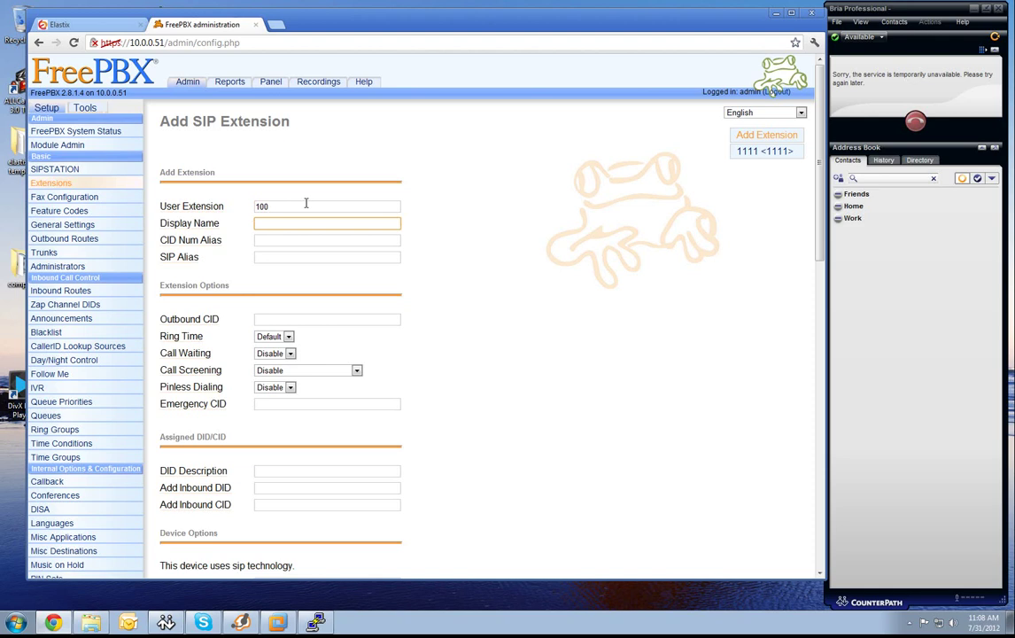
{"action": "type", "text": "199"}
{"action": "type", "text": "Re"}
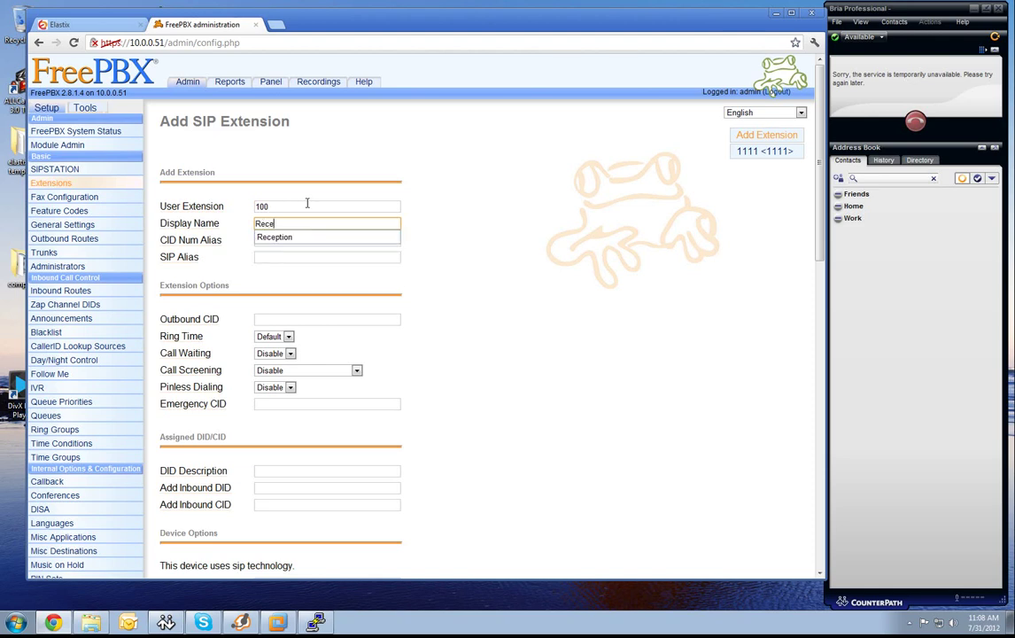
{"action": "type", "text": "ce"}
{"action": "key", "text": "Down"}
{"action": "key", "text": "Tab"}
Fill the device secret with a saved value and submit extension 100.
{"action": "scroll", "coordinate": [353, 364], "scroll_direction": "down", "scroll_amount": 3}
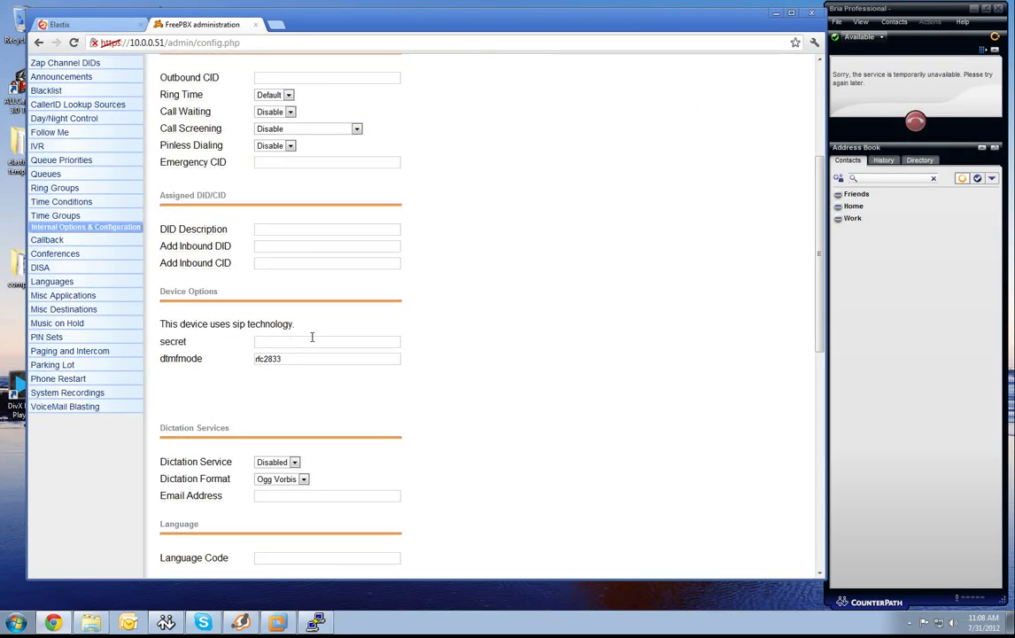
{"action": "left_click", "coordinate": [310, 341]}
{"action": "left_click", "coordinate": [308, 342]}
{"action": "left_click", "coordinate": [292, 354]}
{"action": "scroll", "coordinate": [301, 363], "scroll_direction": "down", "scroll_amount": 6}
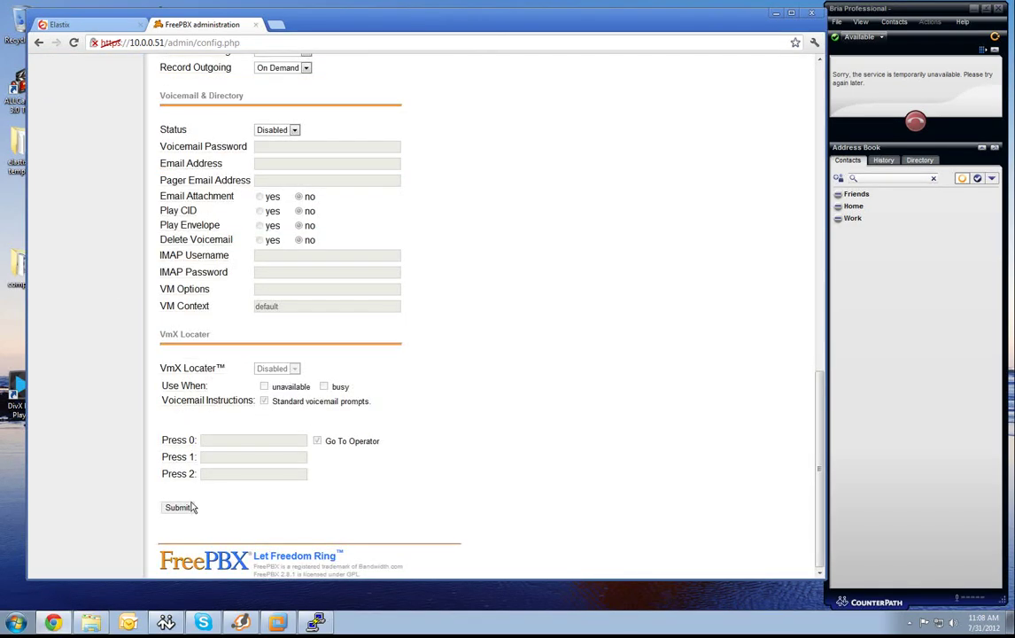
{"action": "left_click", "coordinate": [188, 506]}
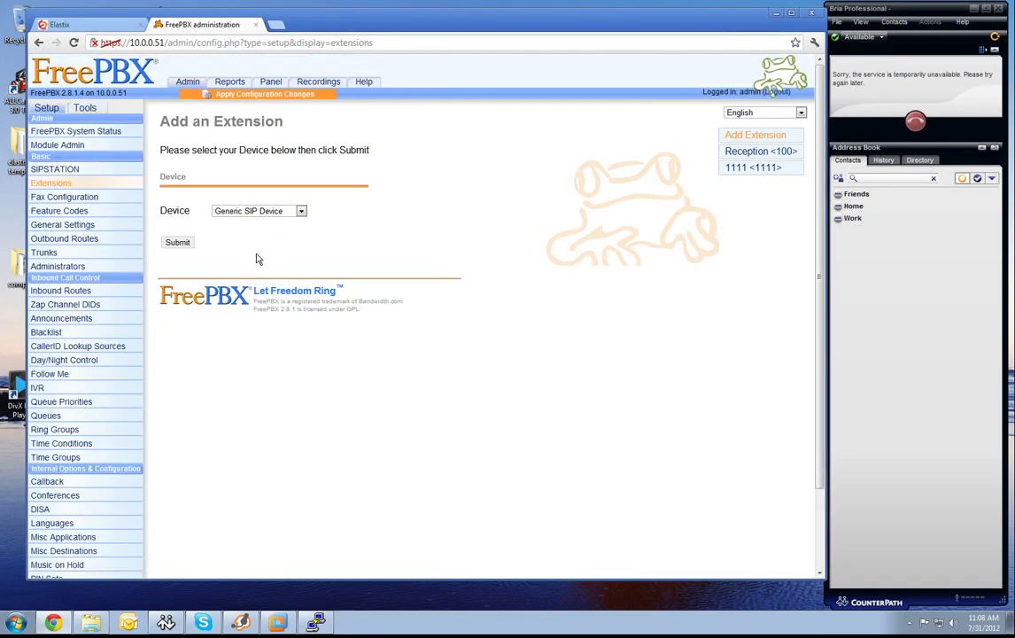
Create generic SIP extension 101, display name '101 room', with a saved device secret.
{"action": "left_click", "coordinate": [188, 243]}
{"action": "left_click", "coordinate": [281, 205]}
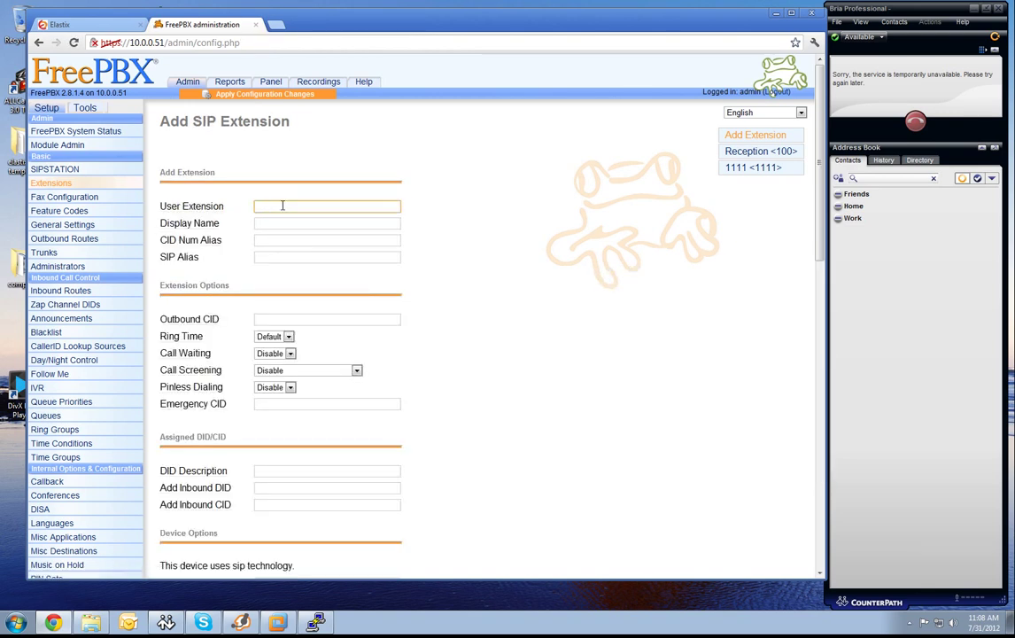
{"action": "type", "text": "101"}
{"action": "key", "text": "Tab"}
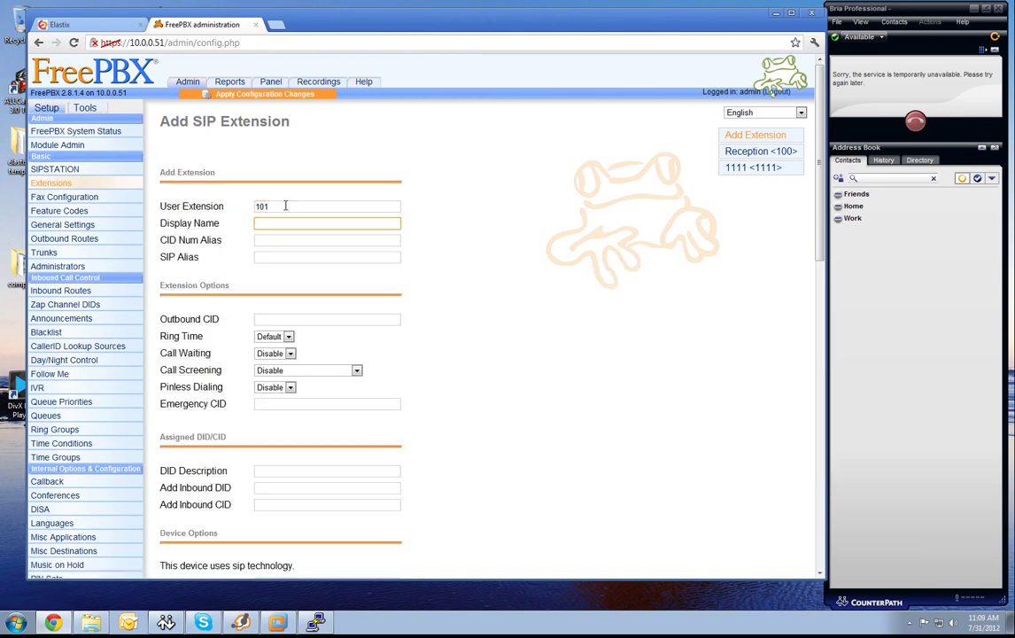
{"action": "type", "text": "101 room"}
{"action": "scroll", "coordinate": [349, 275], "scroll_direction": "down", "scroll_amount": 2}
{"action": "left_click", "coordinate": [289, 401]}
{"action": "left_click", "coordinate": [292, 415]}
{"action": "scroll", "coordinate": [356, 382], "scroll_direction": "down", "scroll_amount": 7}
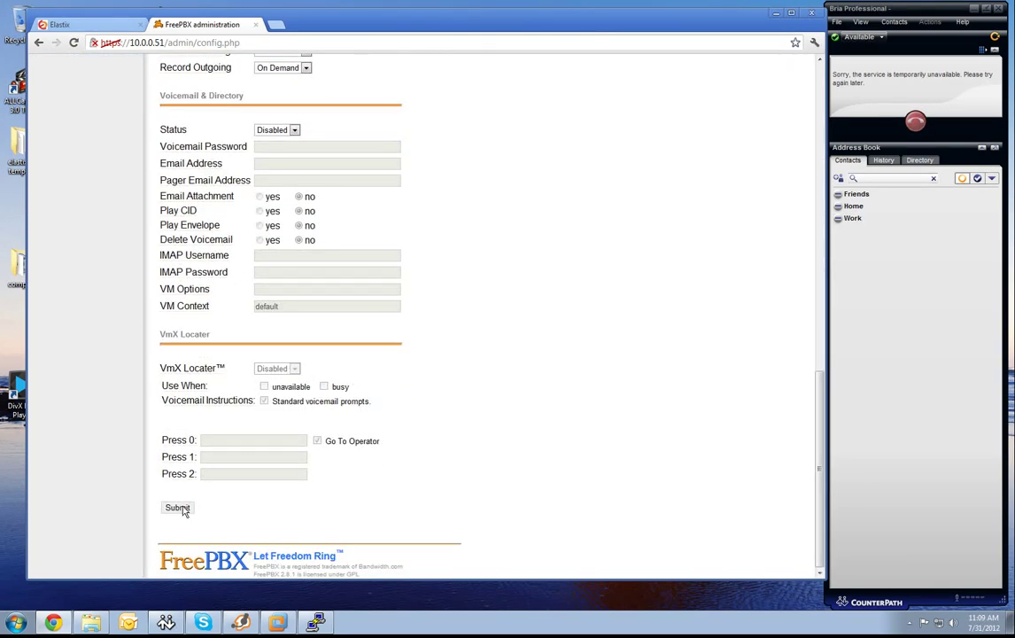
{"action": "left_click", "coordinate": [179, 506]}
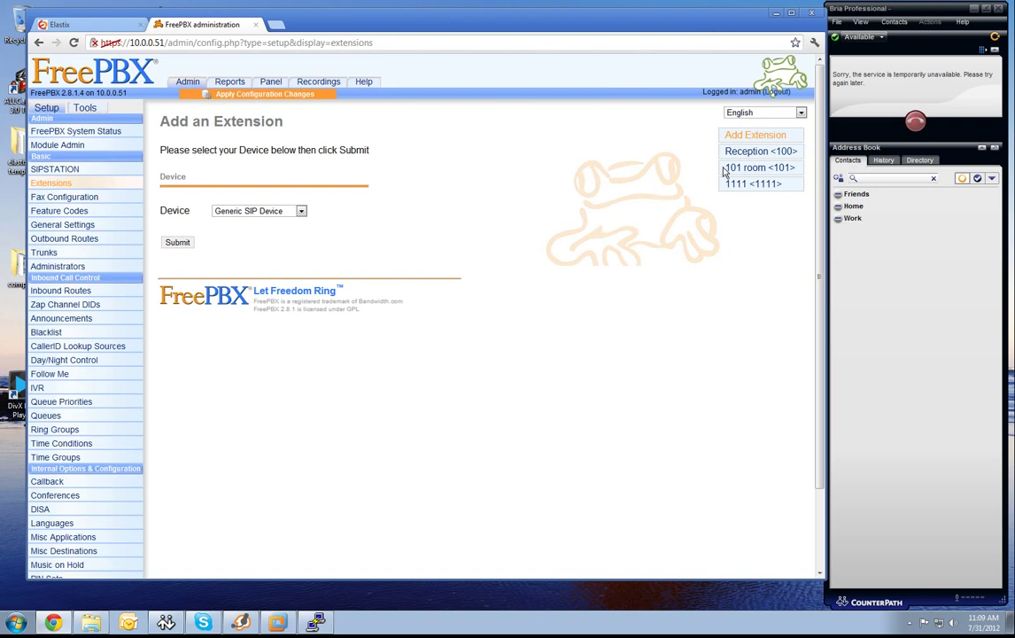
Set Voicemail Status to Enabled on extension 101 and submit, leaving the voicemail password empty.
{"action": "left_click", "coordinate": [741, 169]}
{"action": "scroll", "coordinate": [394, 253], "scroll_direction": "down", "scroll_amount": 10}
{"action": "scroll", "coordinate": [407, 266], "scroll_direction": "down", "scroll_amount": 5}
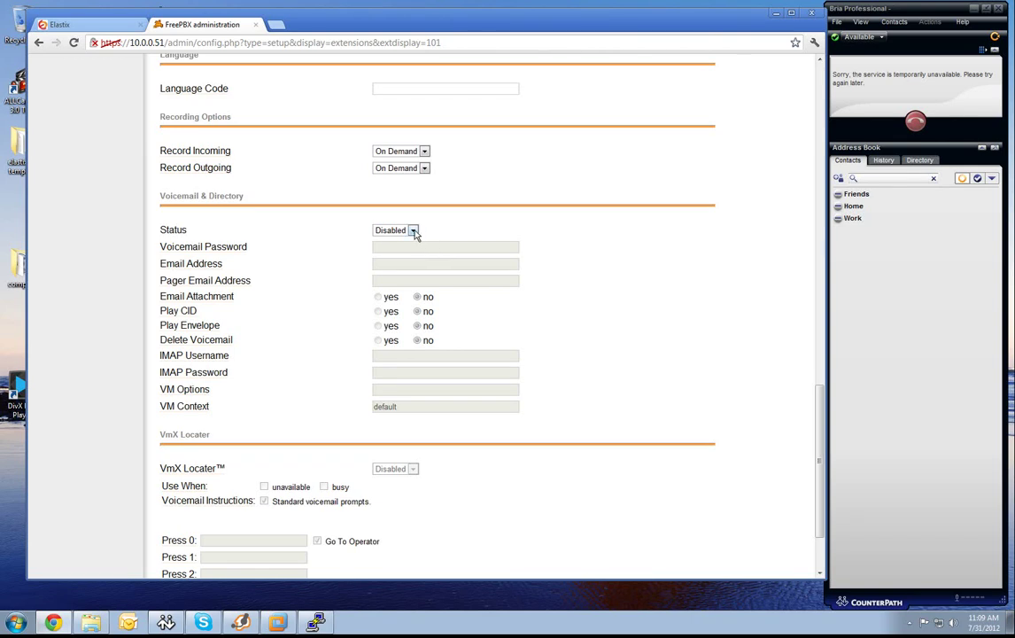
{"action": "left_click", "coordinate": [413, 230]}
{"action": "left_click", "coordinate": [390, 239]}
{"action": "scroll", "coordinate": [478, 270], "scroll_direction": "down", "scroll_amount": 2}
{"action": "left_click", "coordinate": [180, 508]}
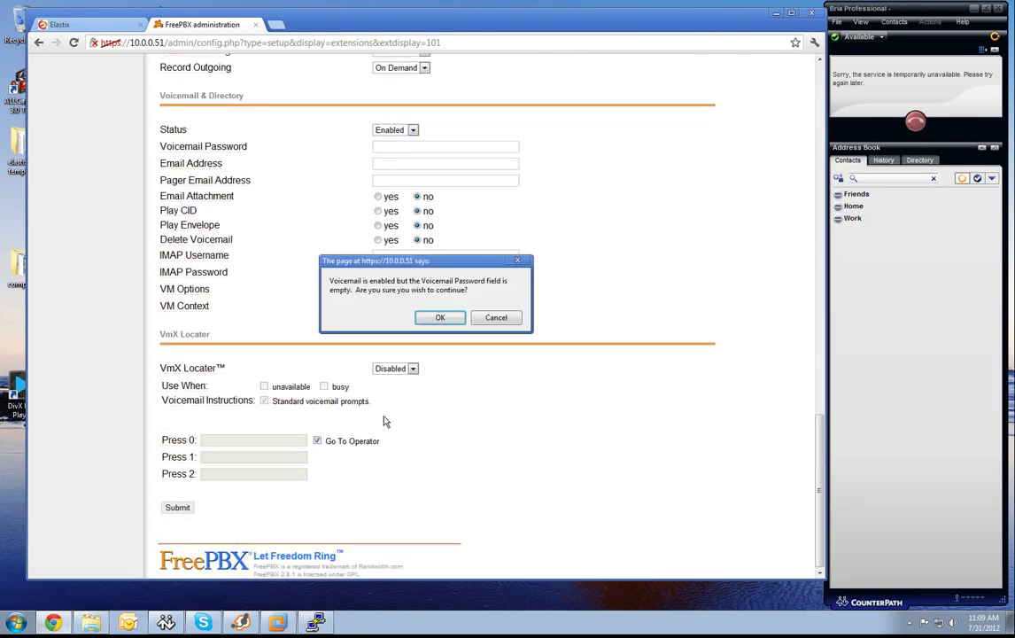
{"action": "left_click", "coordinate": [440, 318]}
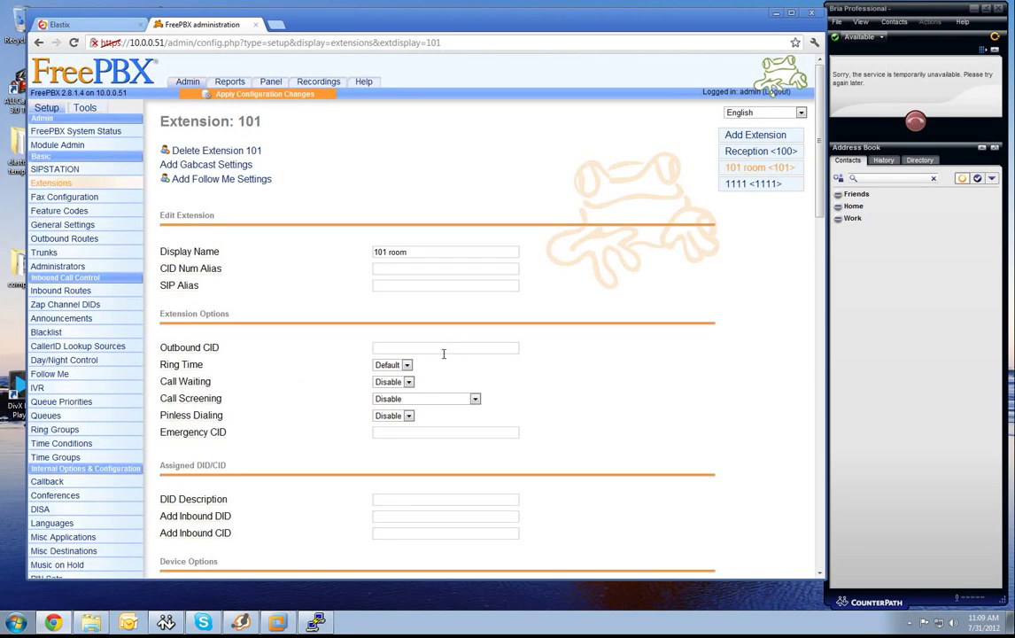